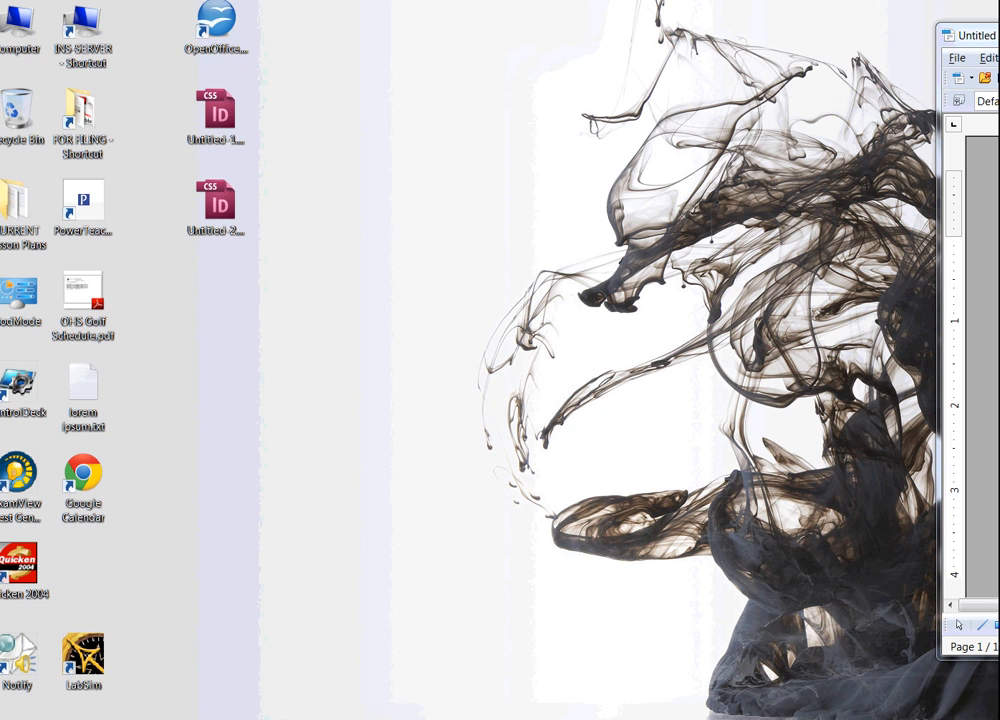
Create a new spreadsheet from within the open Writer outline document and close the blank spreadsheet.
drag(990, 36, 563, 47)
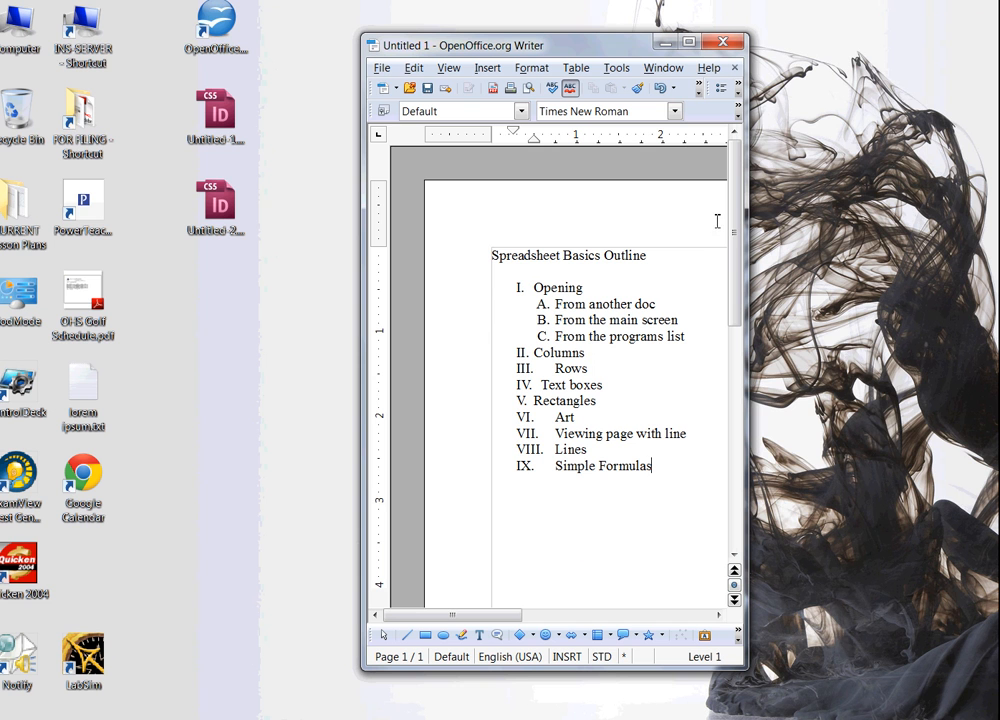
click(386, 73)
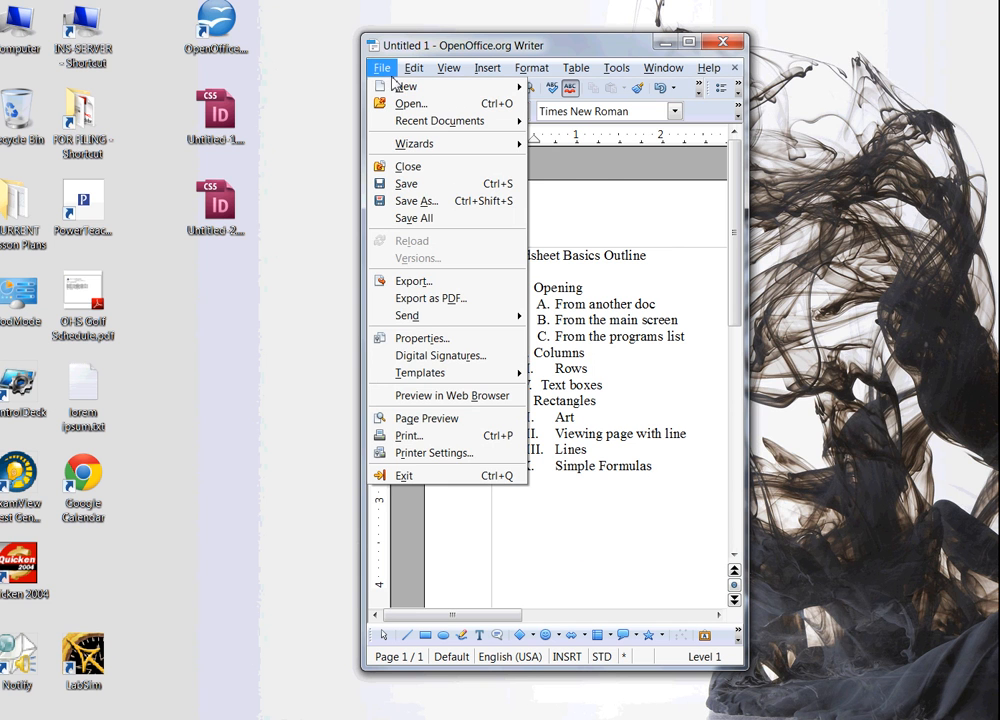
mouse_move(400, 86)
click(570, 103)
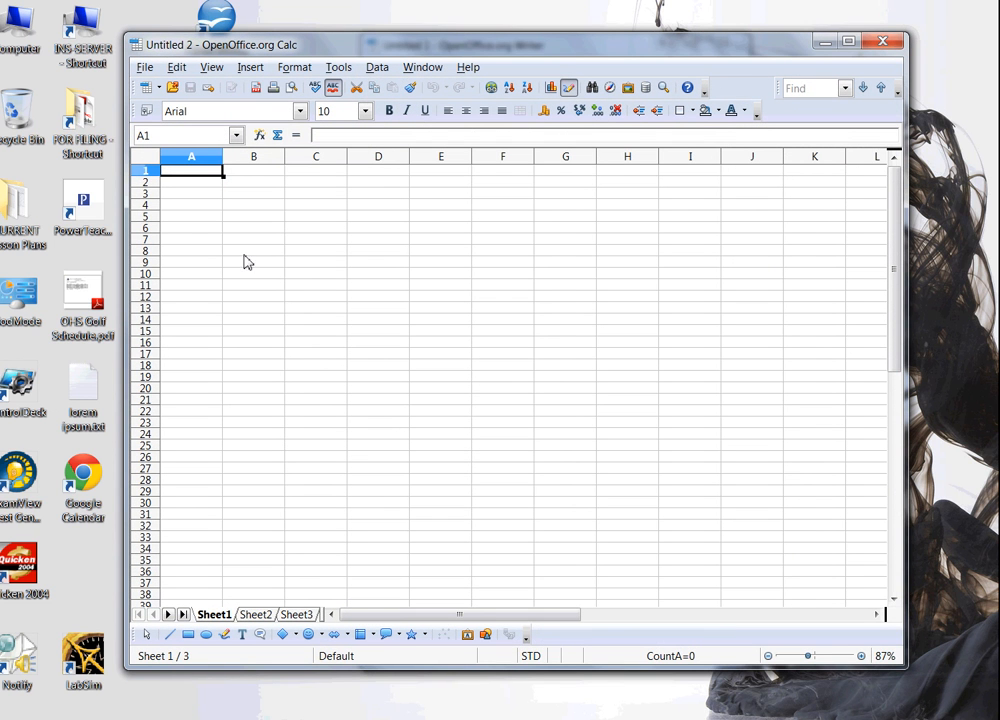
click(886, 41)
Save the outline to the Desktop as "Spreadsheet List" in Microsoft Word 97/2000/XP (.doc) format and close the document.
drag(557, 47, 659, 46)
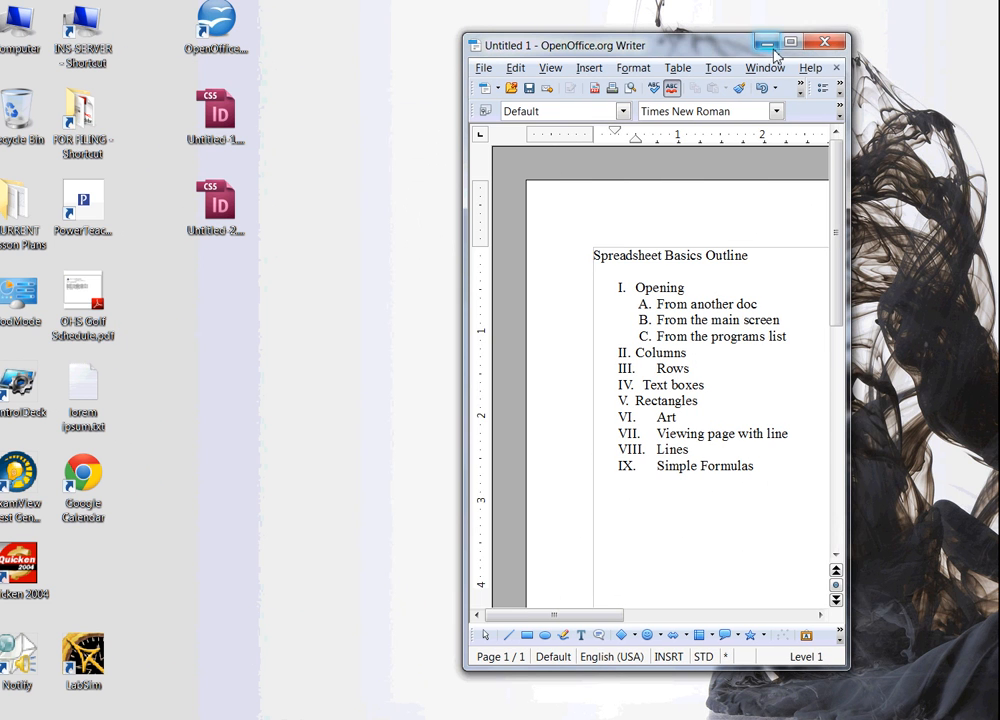
click(825, 44)
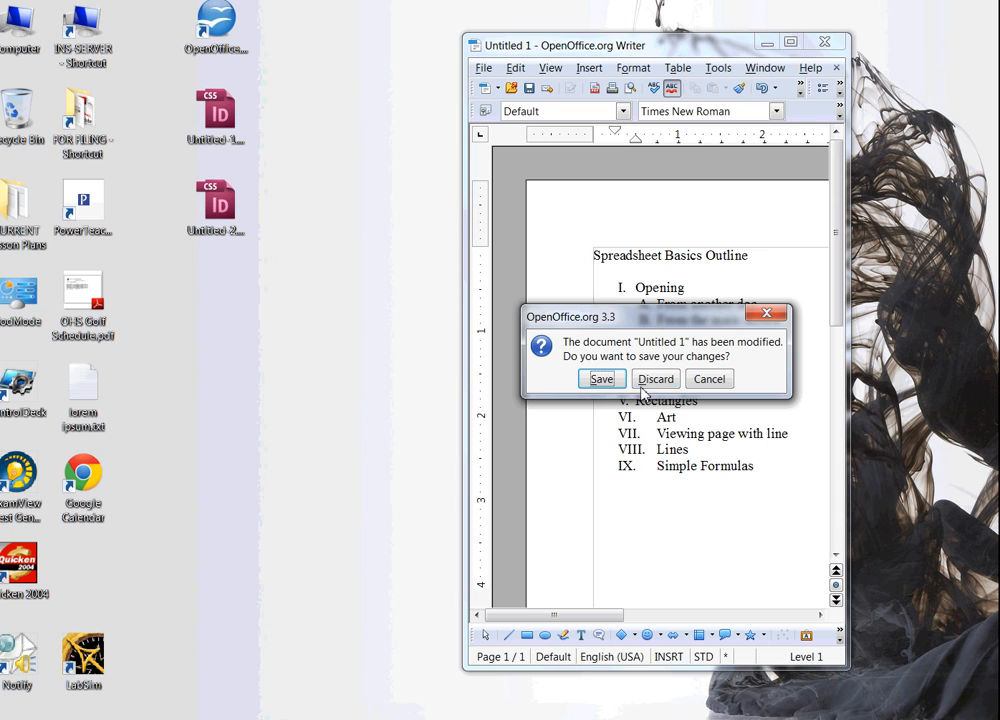
click(601, 380)
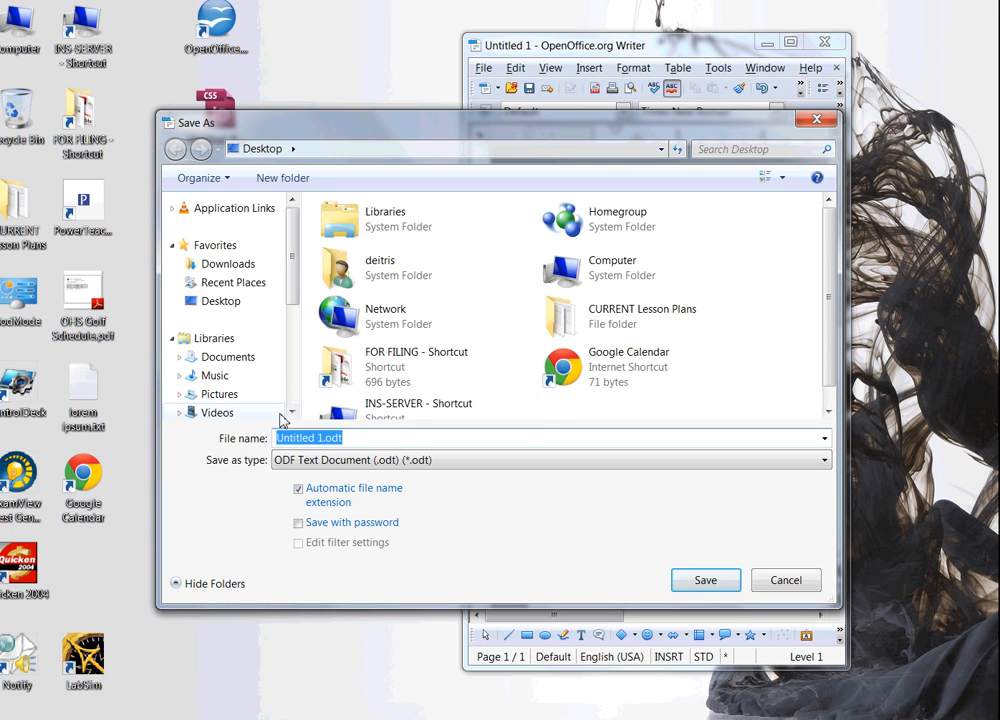
click(824, 460)
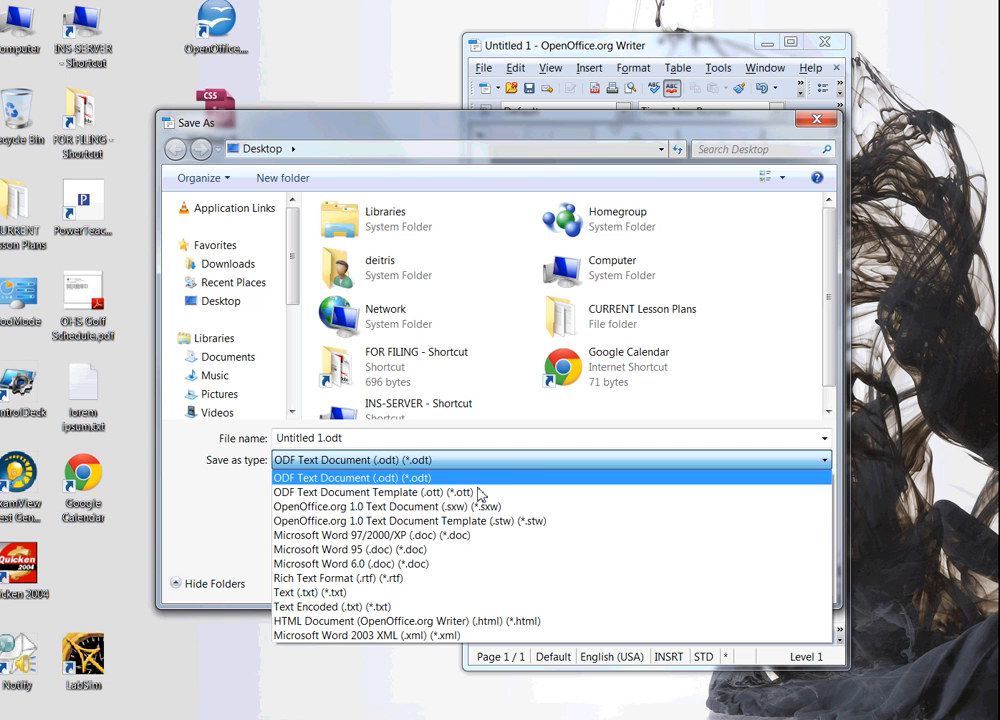
click(342, 535)
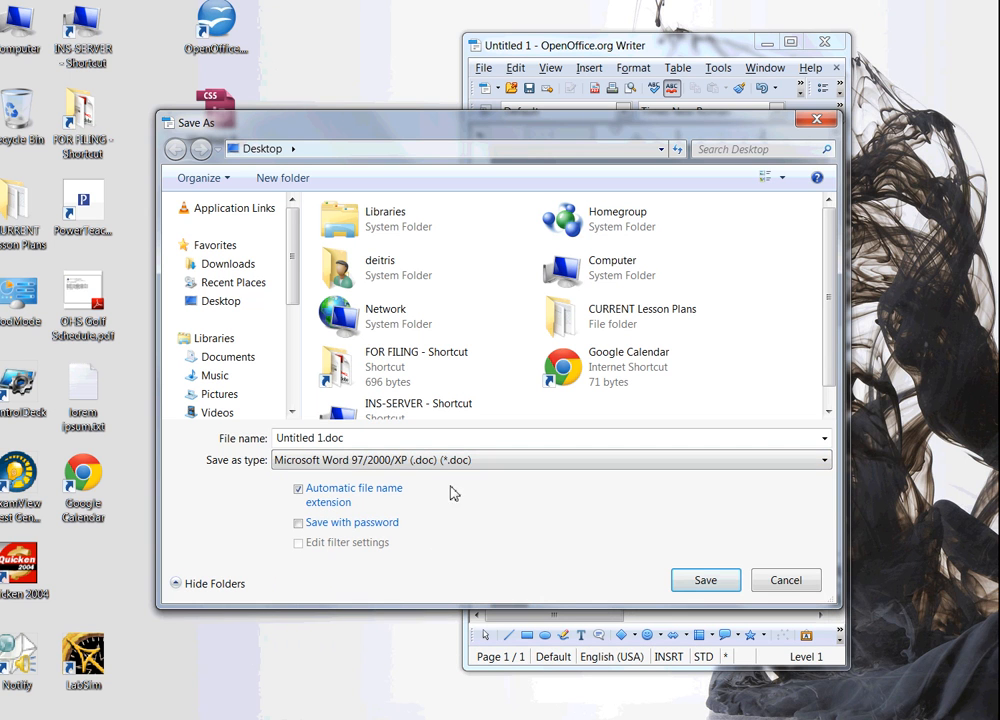
click(374, 440)
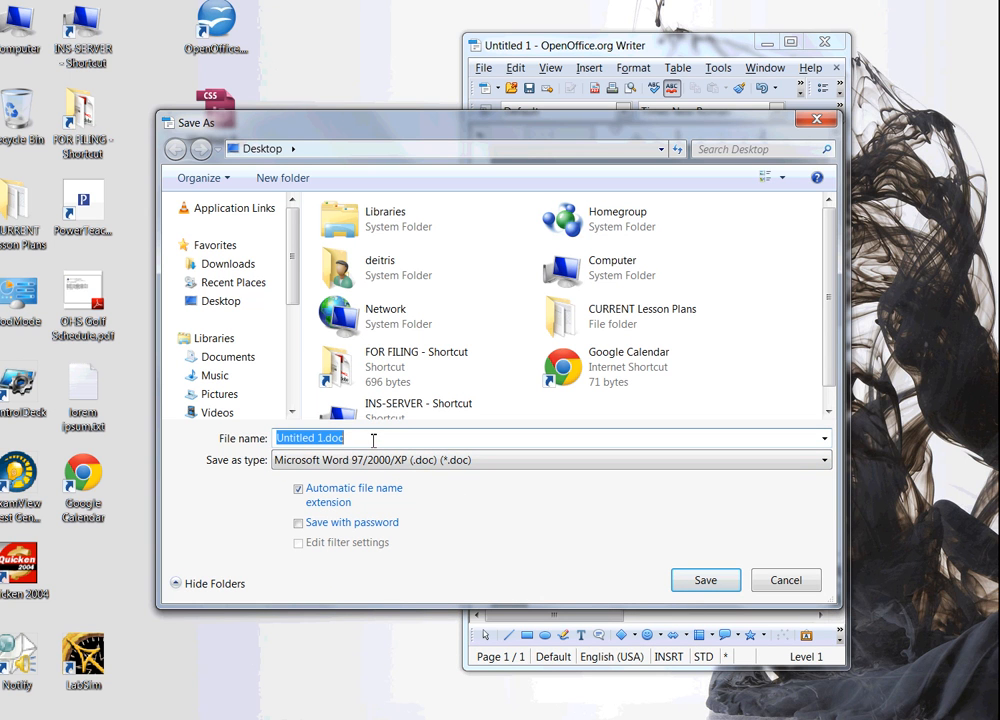
text(Spreadsheet List)
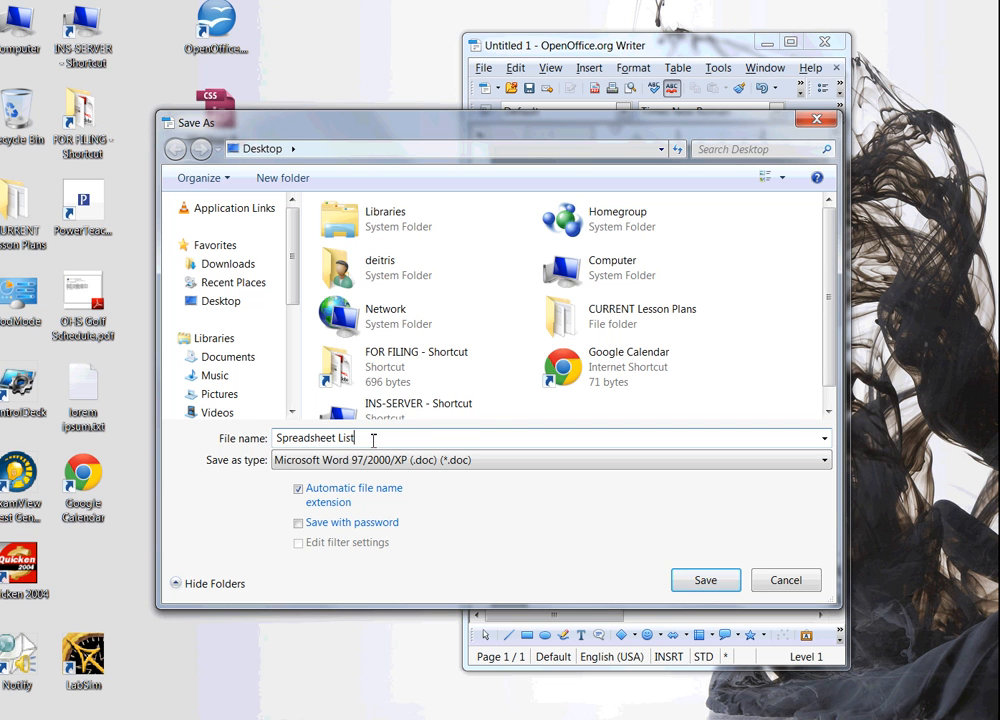
click(702, 585)
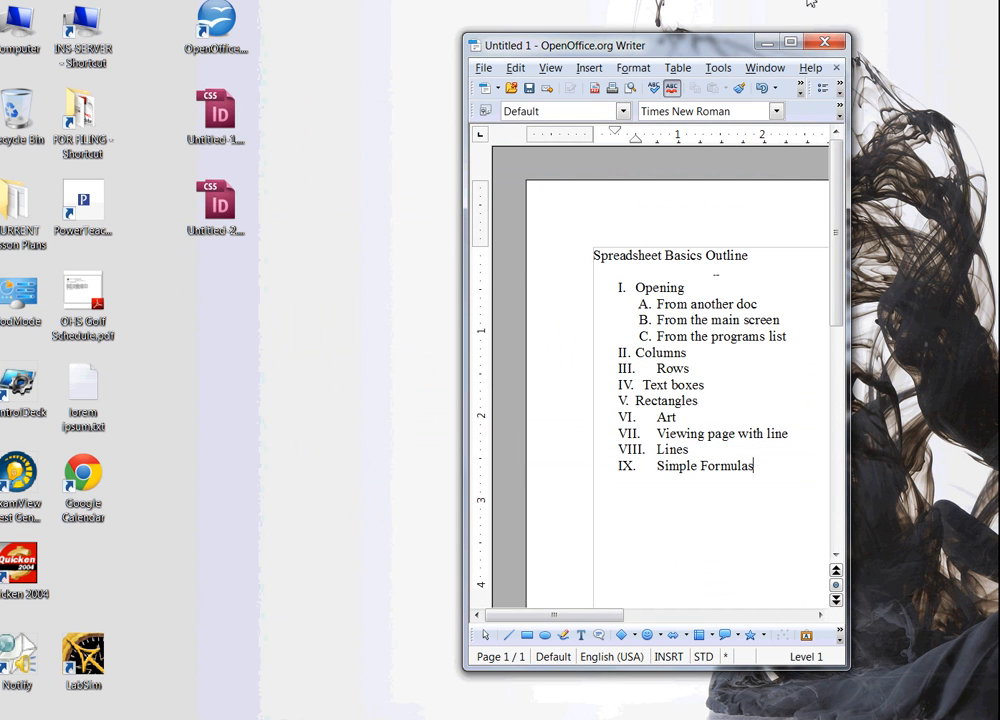
click(828, 47)
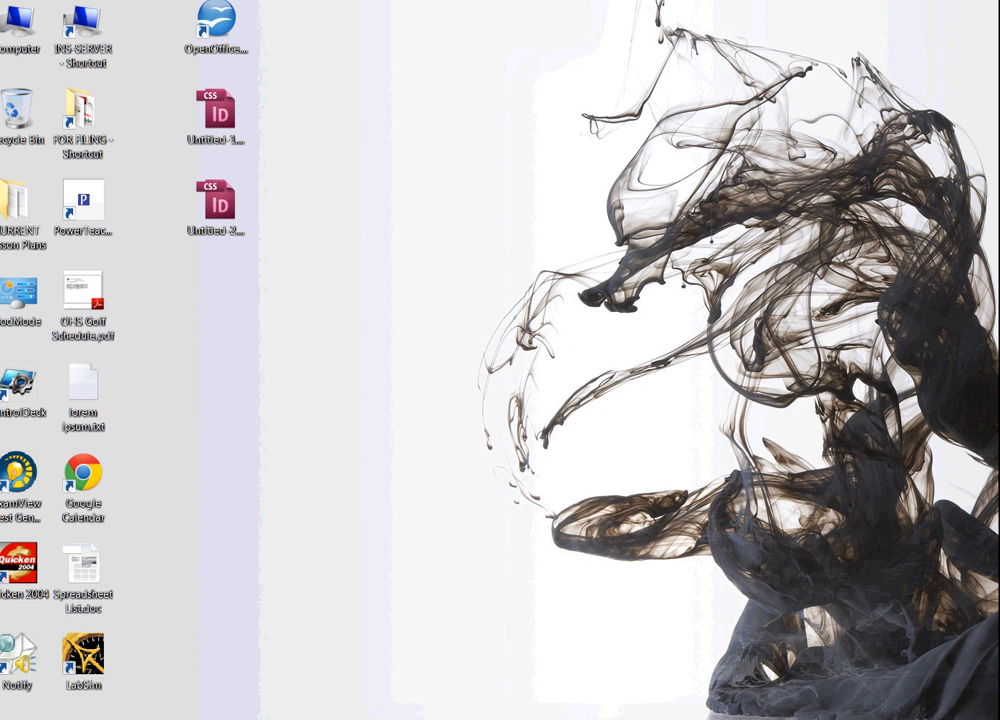
Launch OpenOffice.org Calc from the OpenOffice.org 3.3 folder in the installed programs list and close the blank spreadsheet.
click(6, 714)
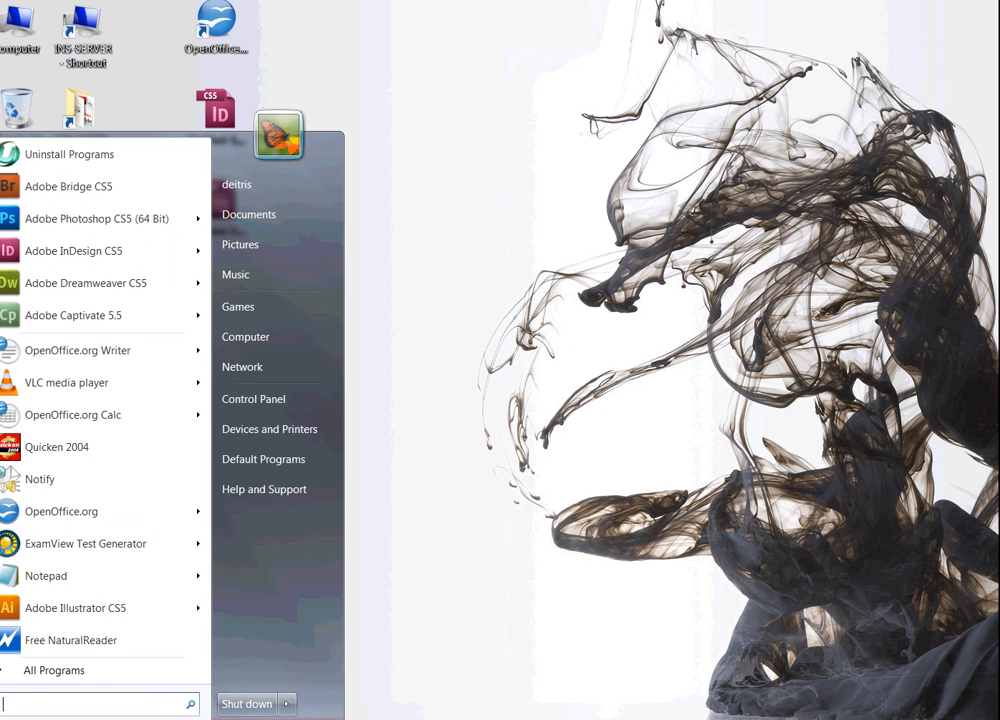
click(22, 672)
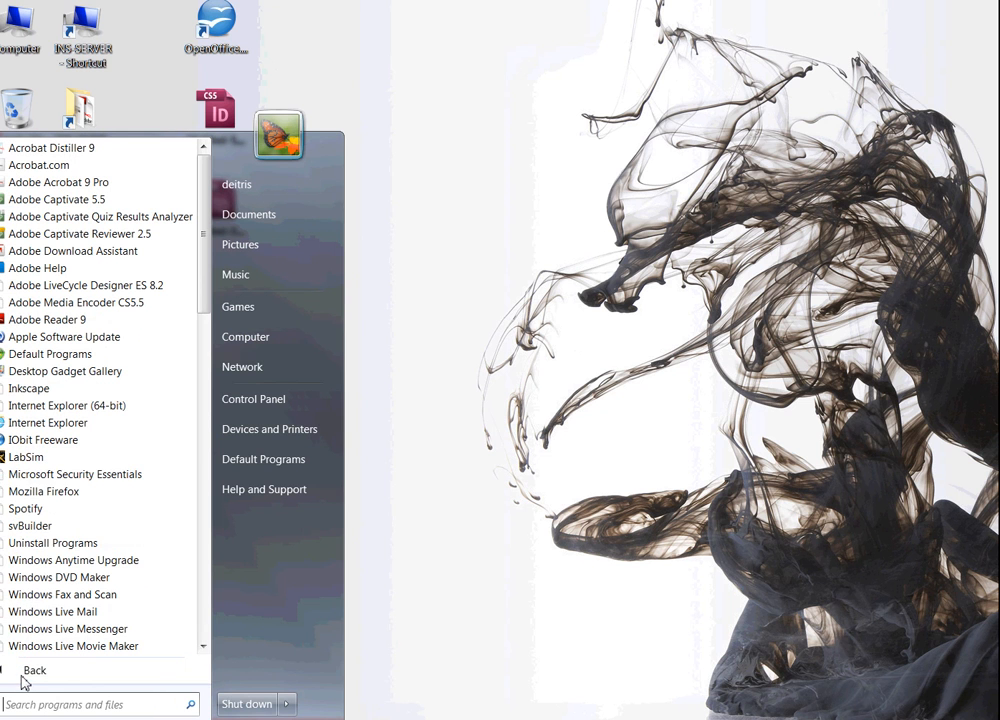
drag(202, 272, 195, 549)
click(112, 560)
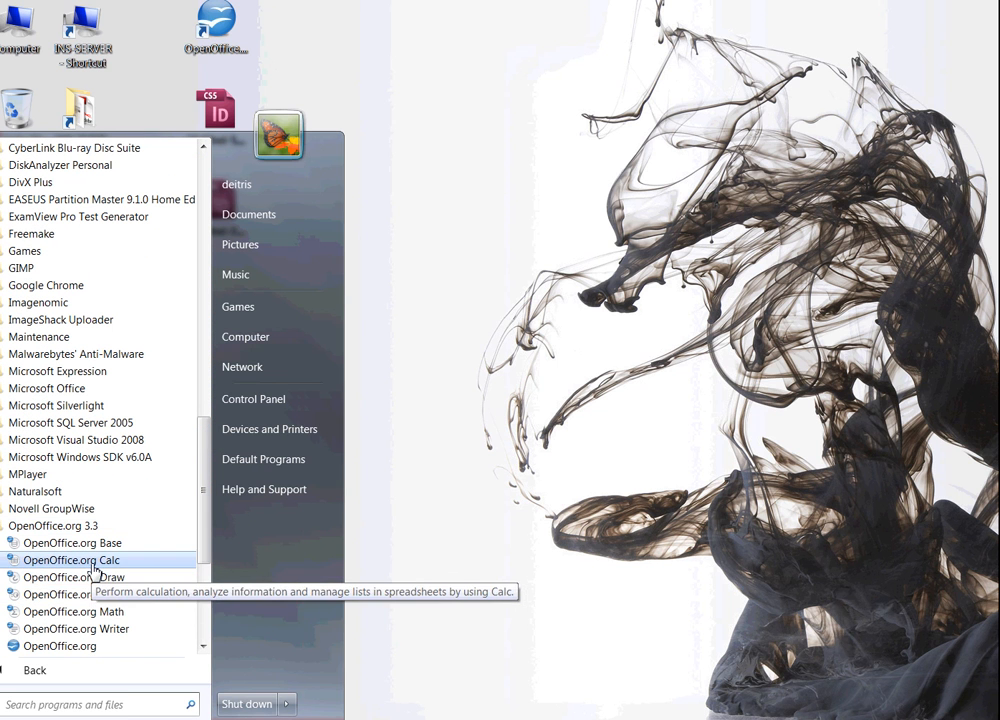
click(94, 562)
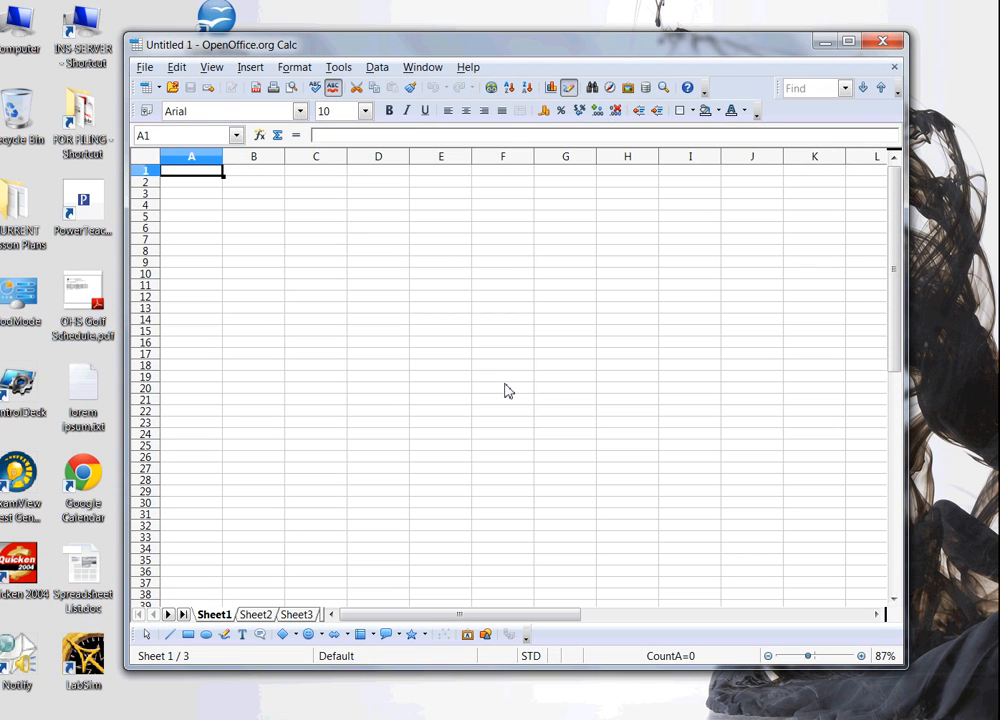
click(888, 44)
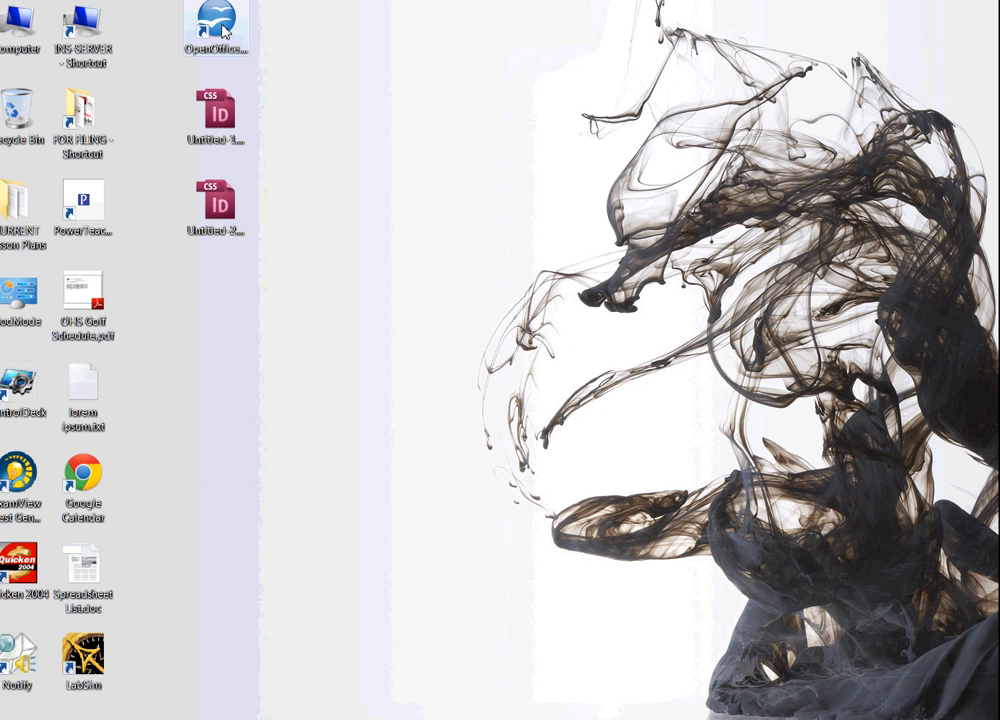
Start OpenOffice.org from its desktop shortcut and create a new spreadsheet.
double_click(217, 27)
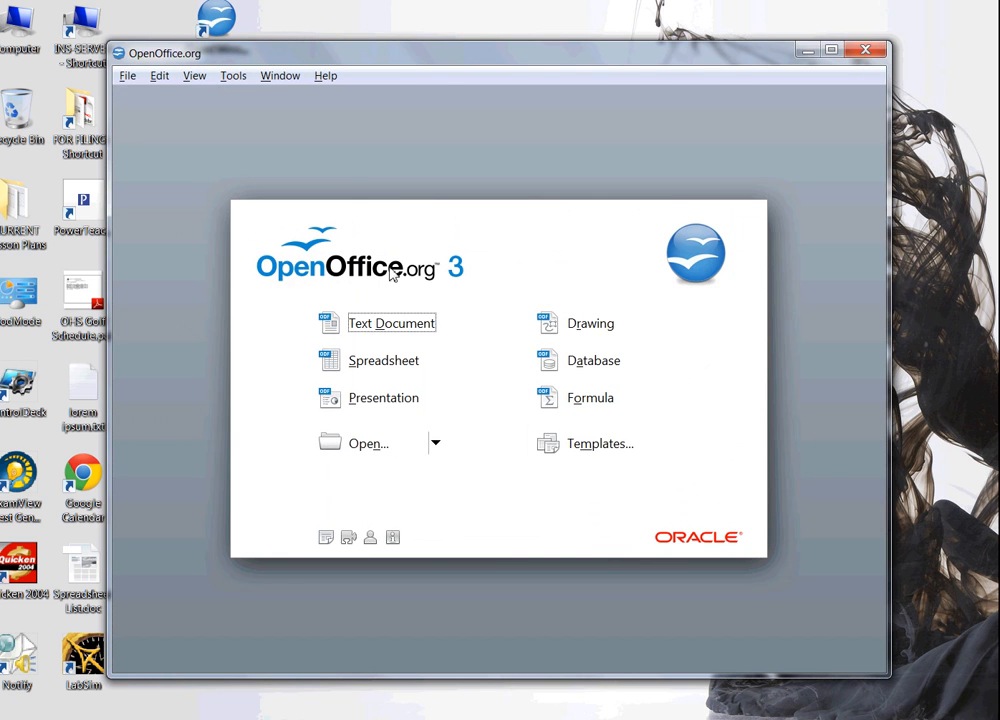
click(396, 370)
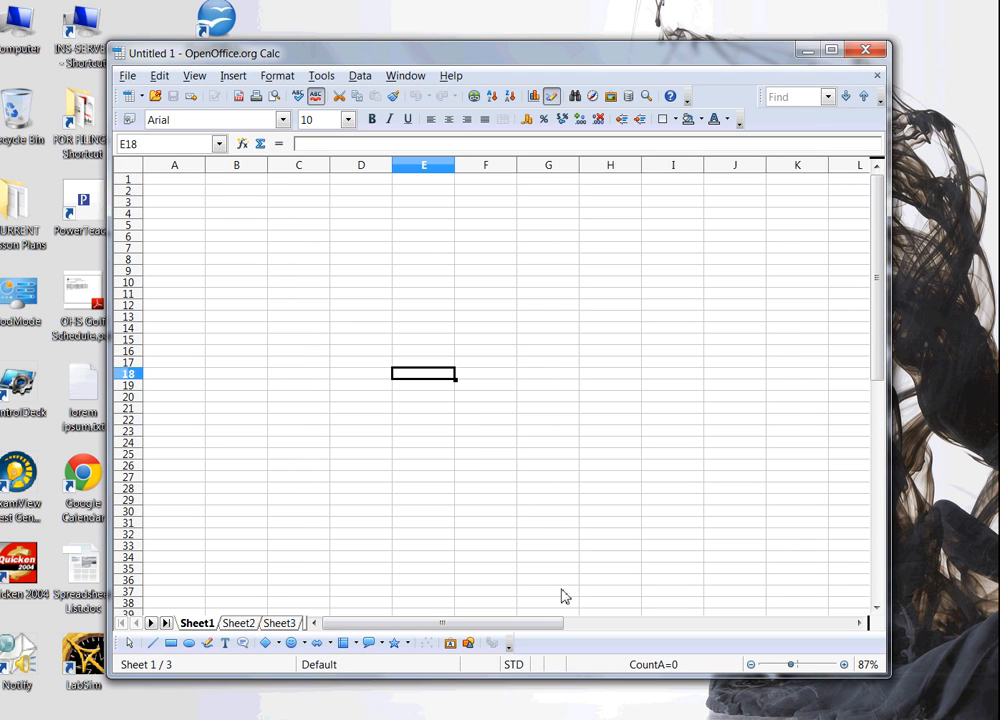
Switch to Windows Explorer, open Spreadsheet List.doc from the Desktop folder, and close the Explorer window.
key(alt+Tab)
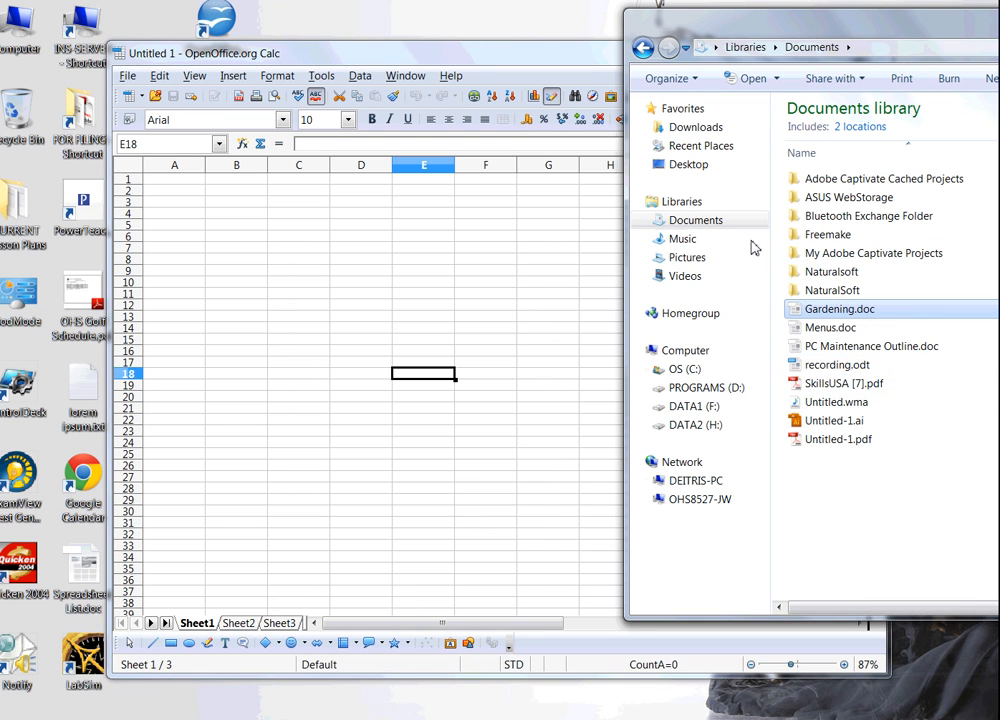
click(674, 168)
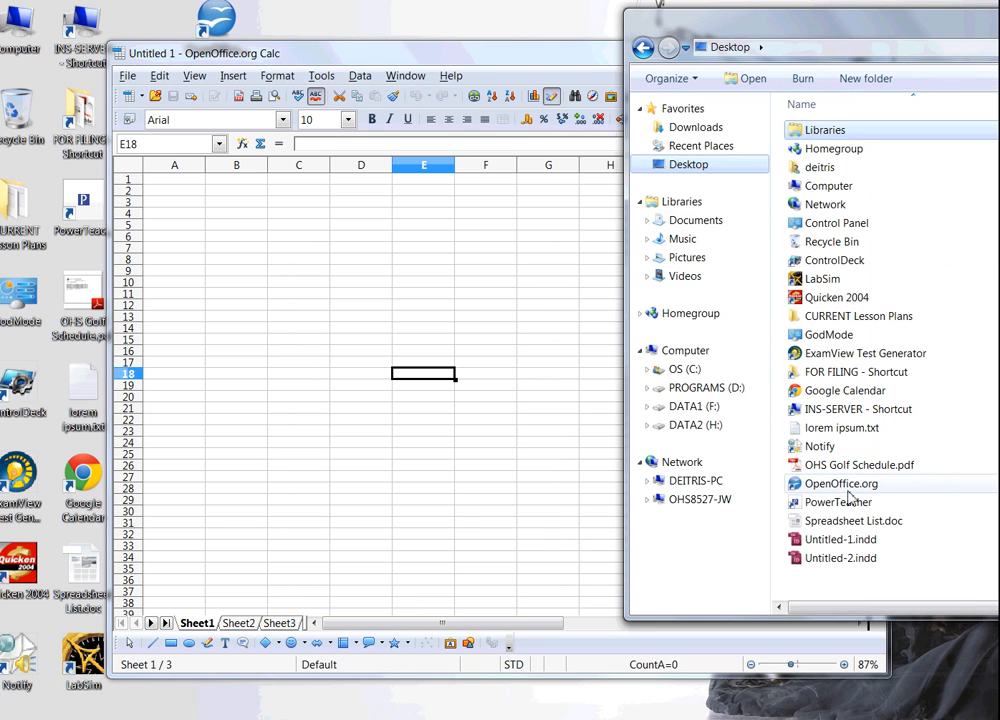
double_click(845, 521)
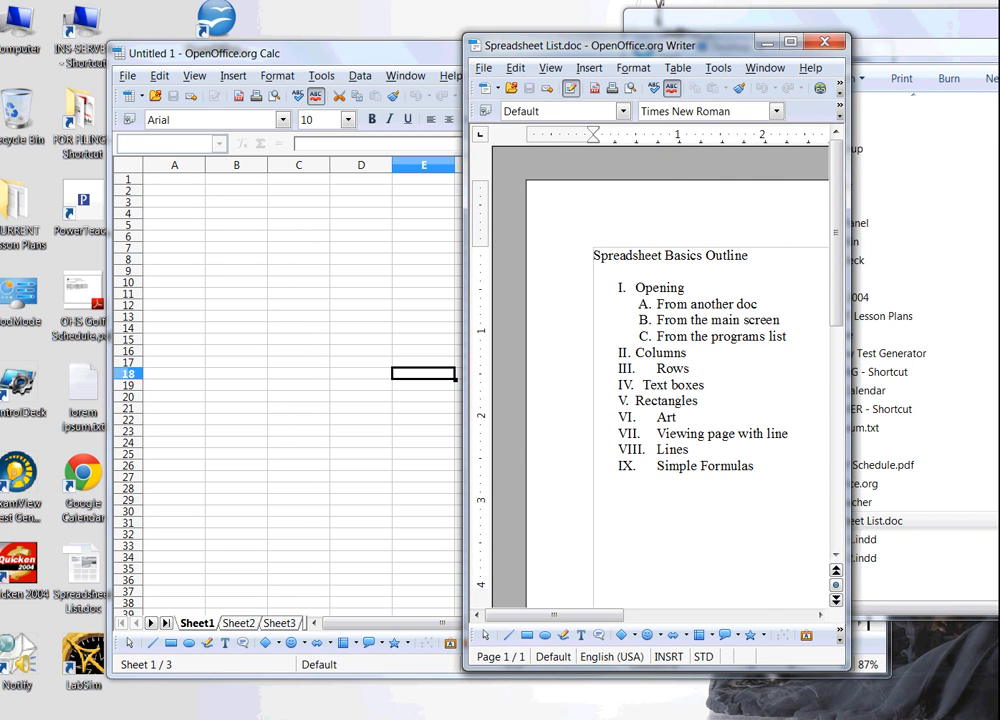
drag(933, 27, 470, 64)
click(866, 52)
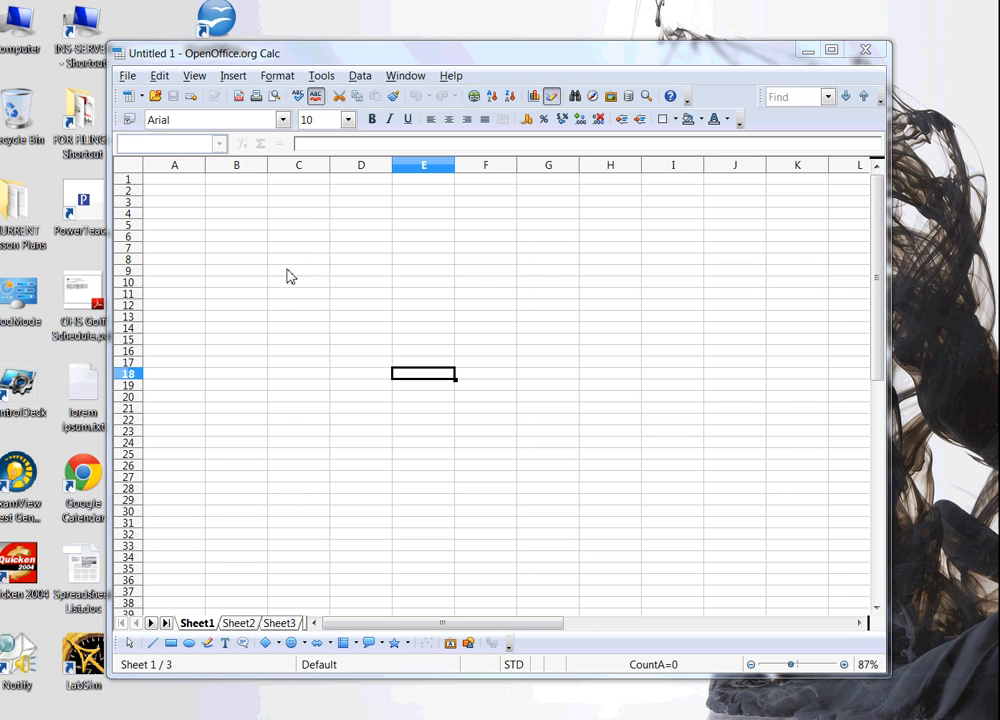
Select columns A through G of the blank spreadsheet one at a time.
click(188, 172)
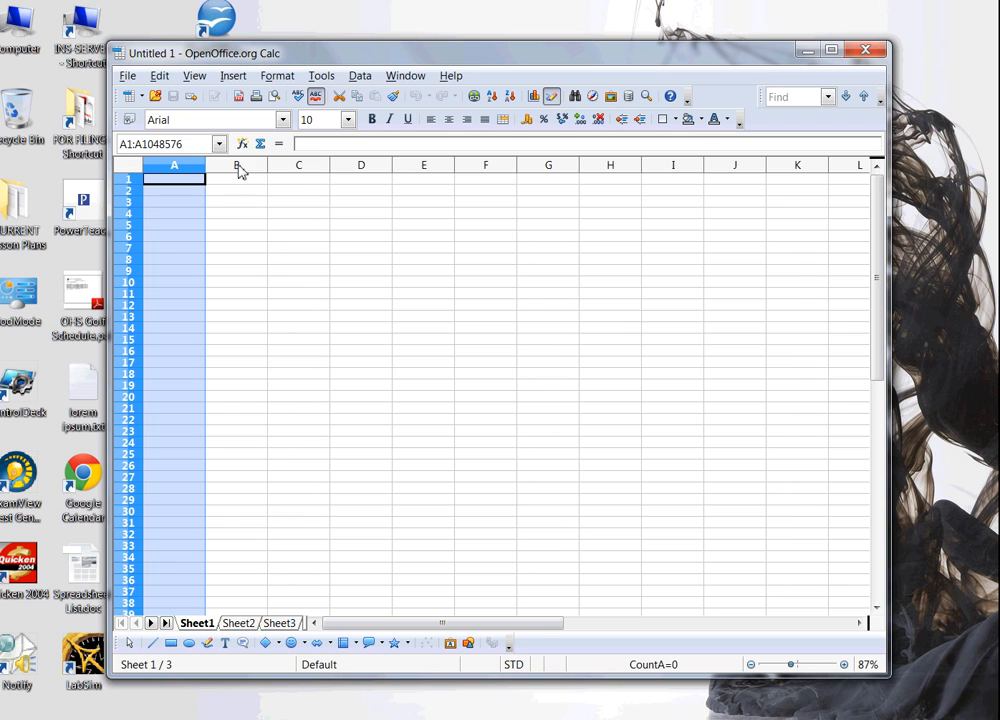
click(239, 167)
click(318, 168)
click(362, 168)
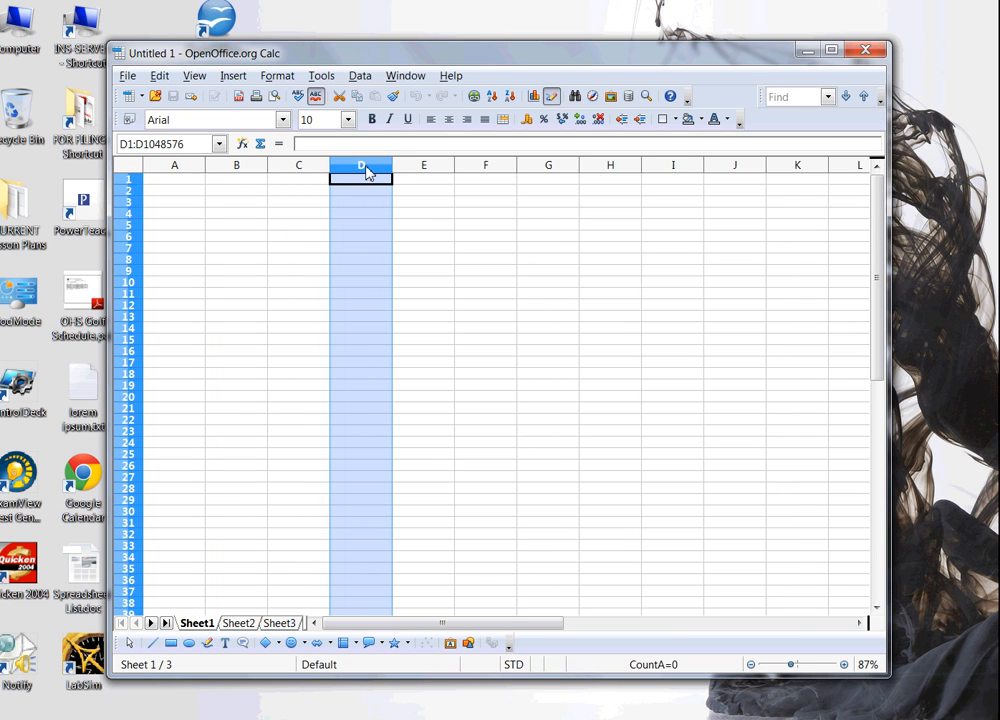
click(440, 166)
click(486, 165)
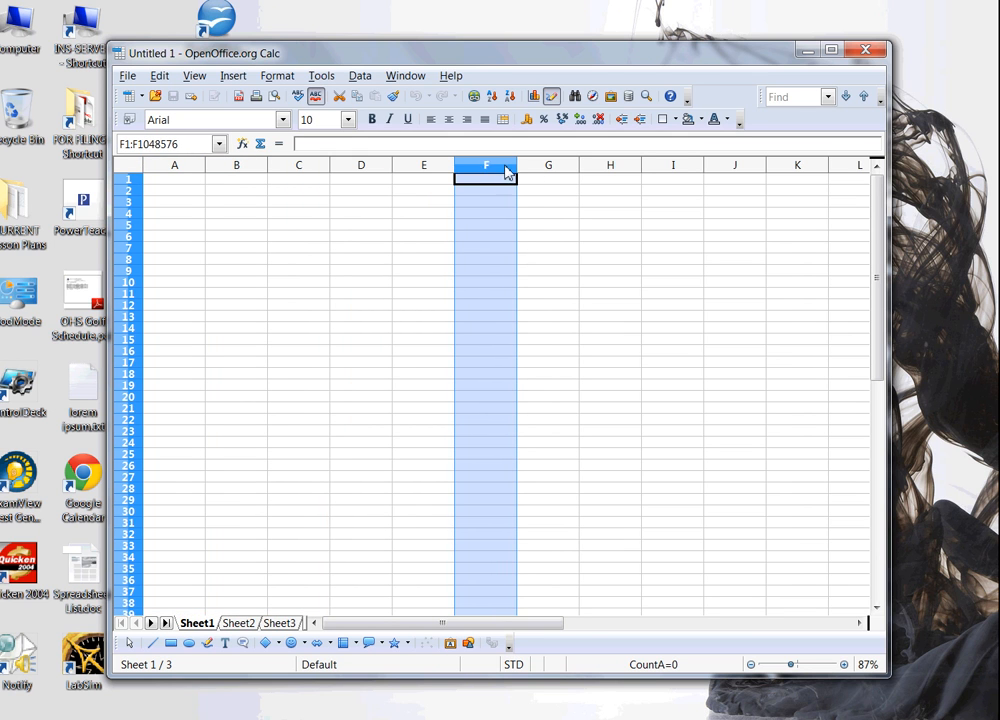
click(546, 166)
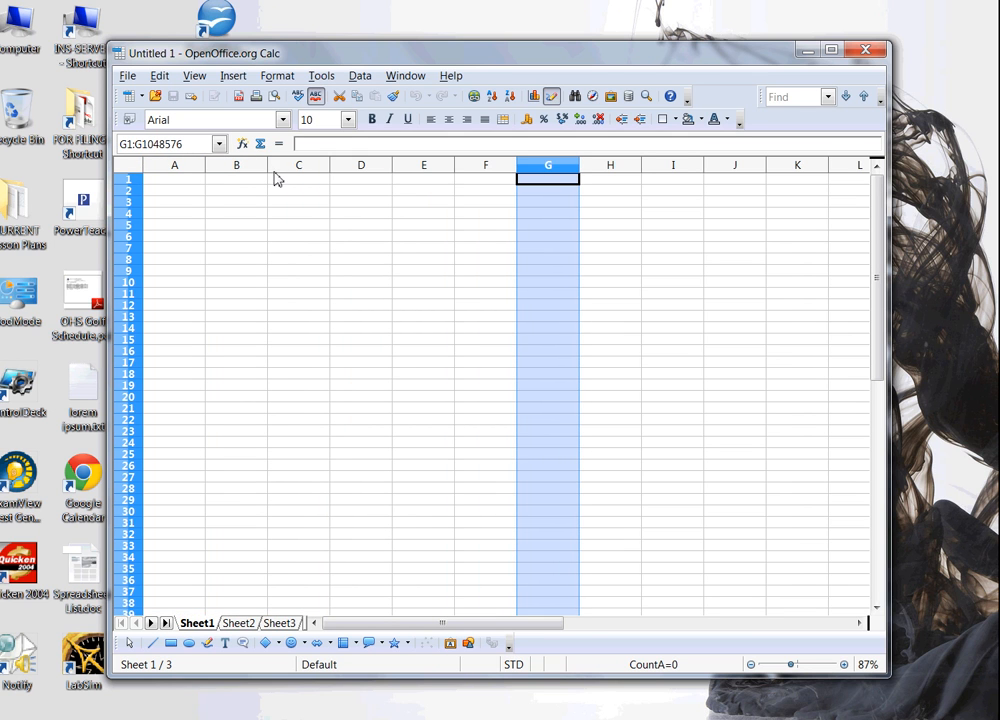
Select rows 1 through 5 one at a time and finish on cell F17.
click(129, 180)
click(129, 190)
click(129, 202)
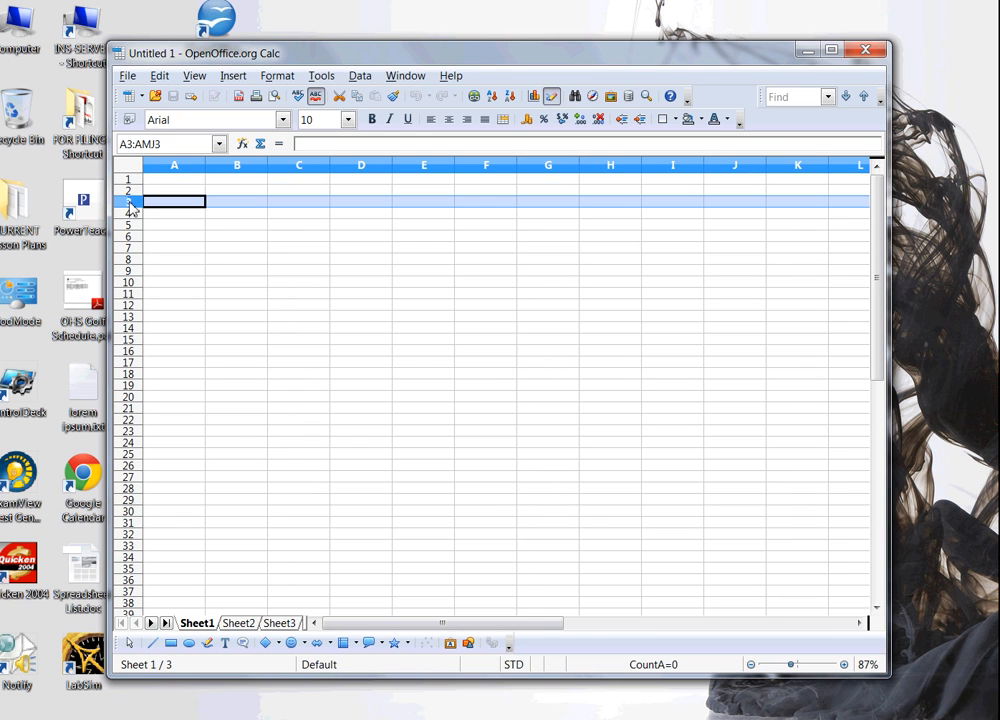
click(134, 214)
click(134, 227)
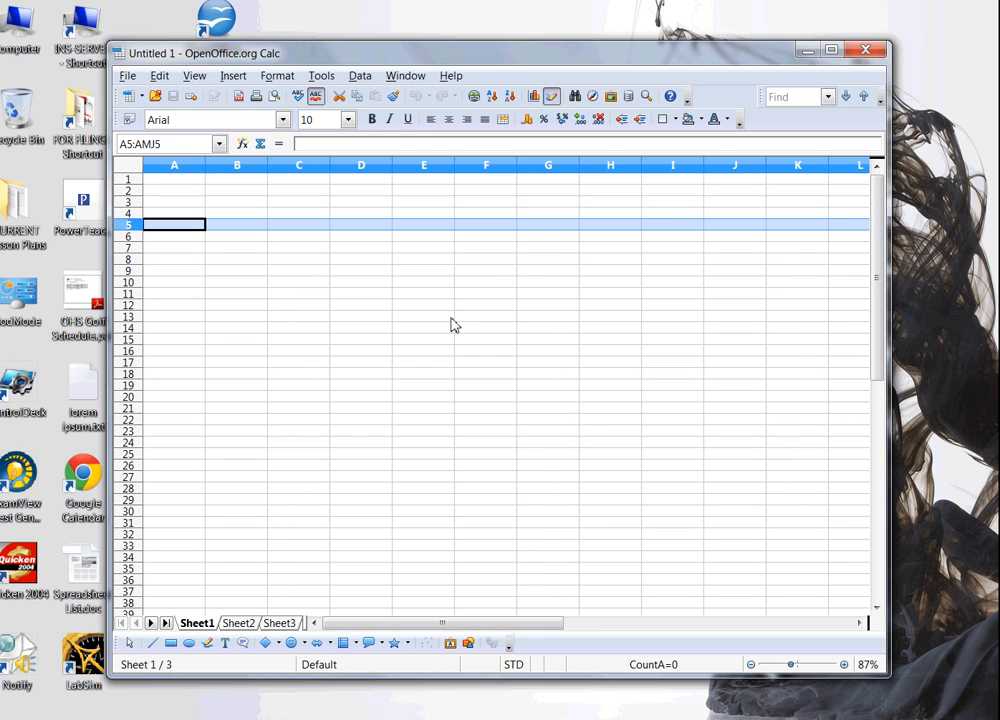
click(473, 362)
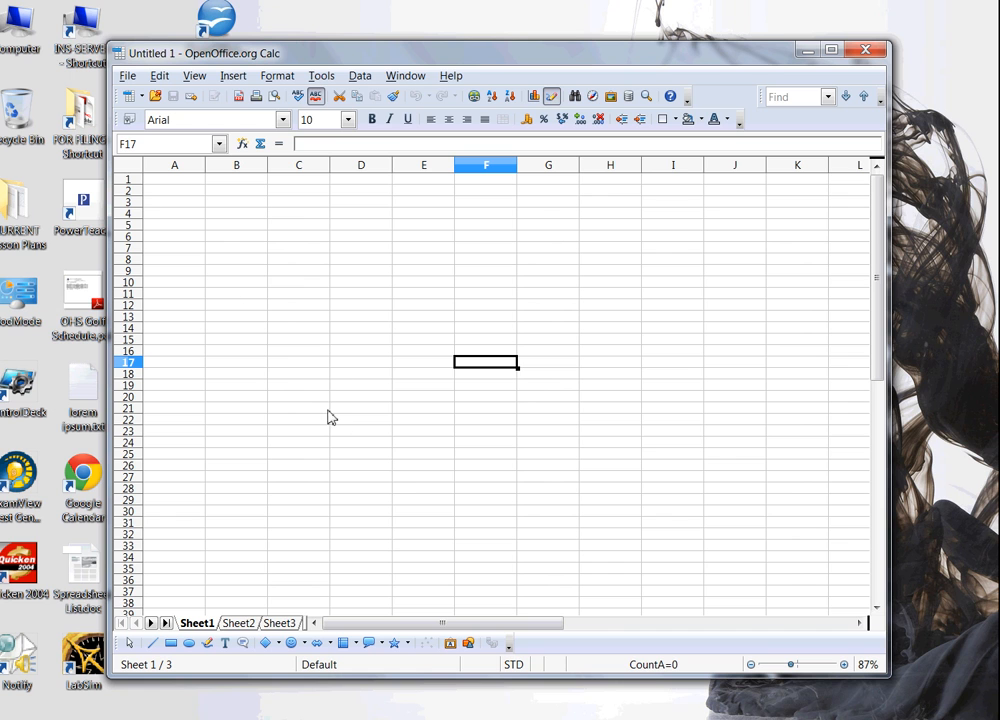
Draw a text box about 2.71 x 1.73 from cell B1 to E11 and enter "Orofino High School" as its first line.
click(226, 643)
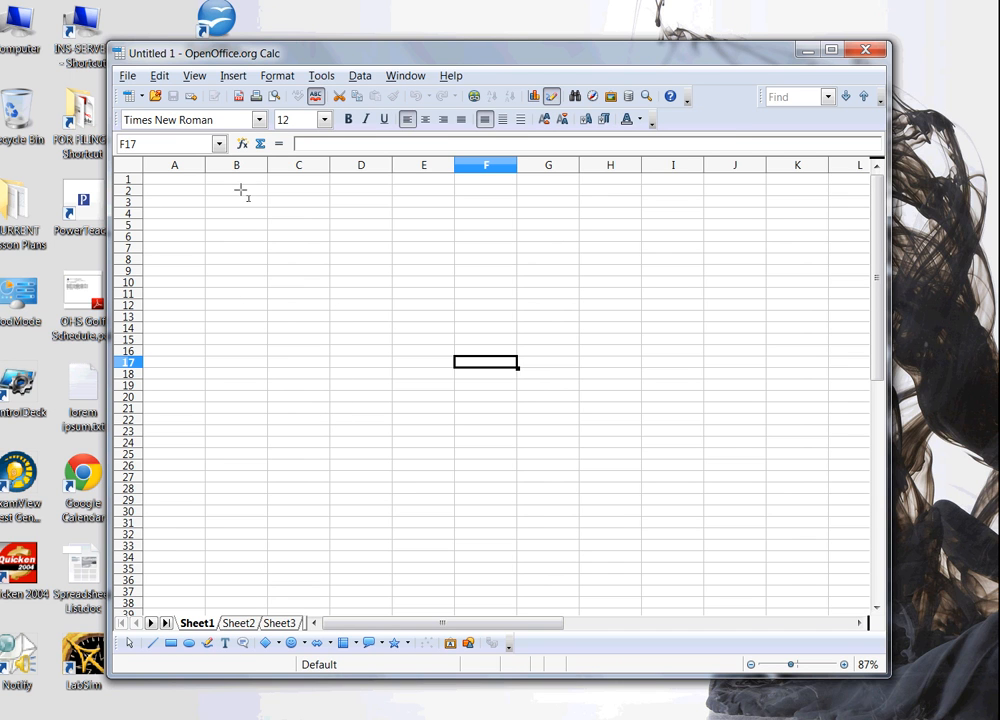
mouse_move(248, 180)
mouse_down()
mouse_move(309, 229)
mouse_move(440, 302)
mouse_up()
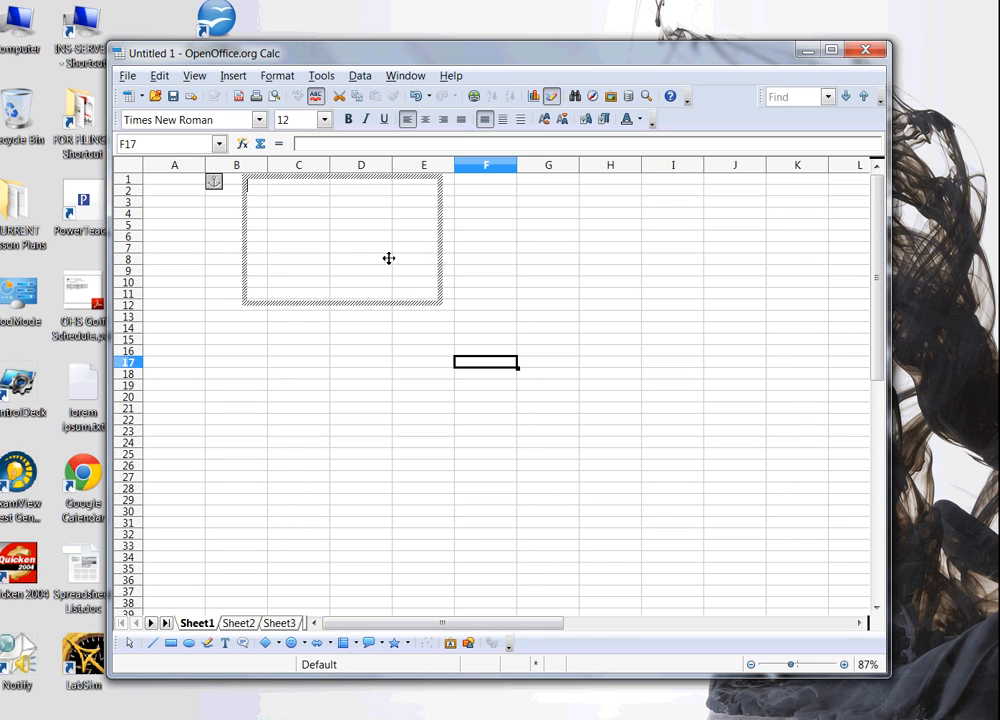
text(Orofino High School)
key(Return)
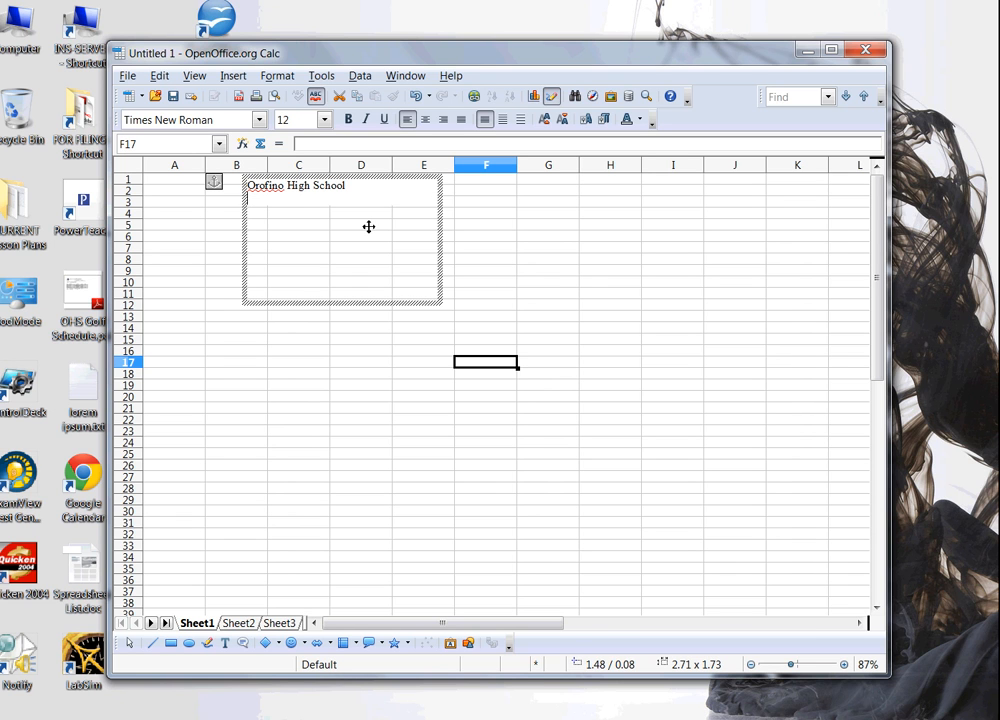
Add the school's street address, its city, state and ZIP code, and a "PH:" label on separate lines in the text box.
text(300 Dunlap Rd)
key(Return)
text(O)
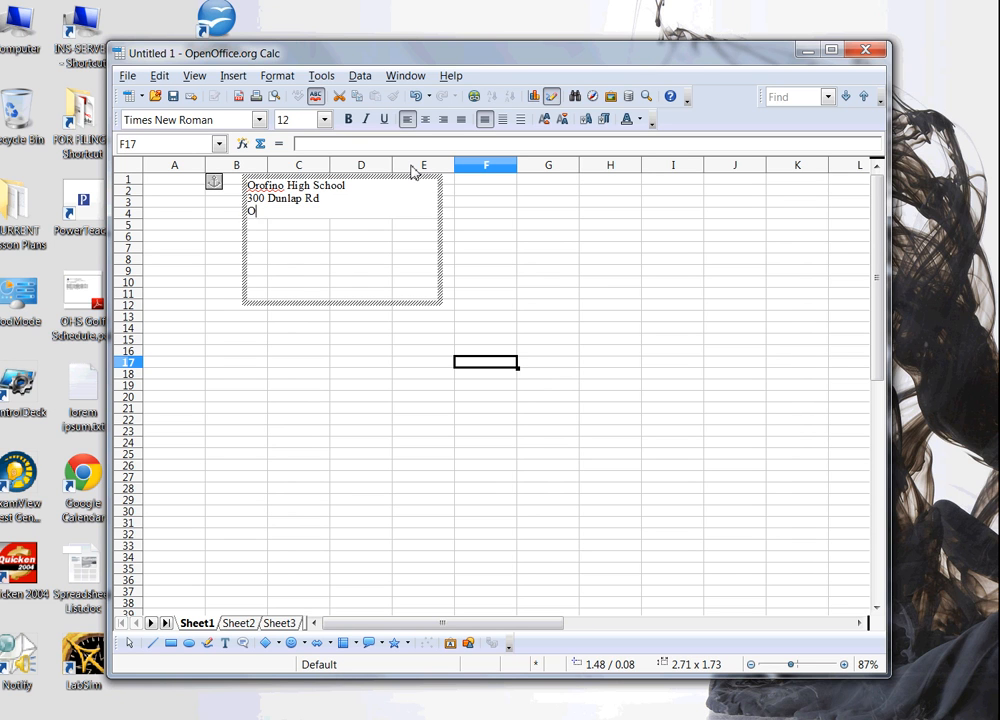
text(rofino ID 83544)
key(Return)
text(PH:)
key(Return)
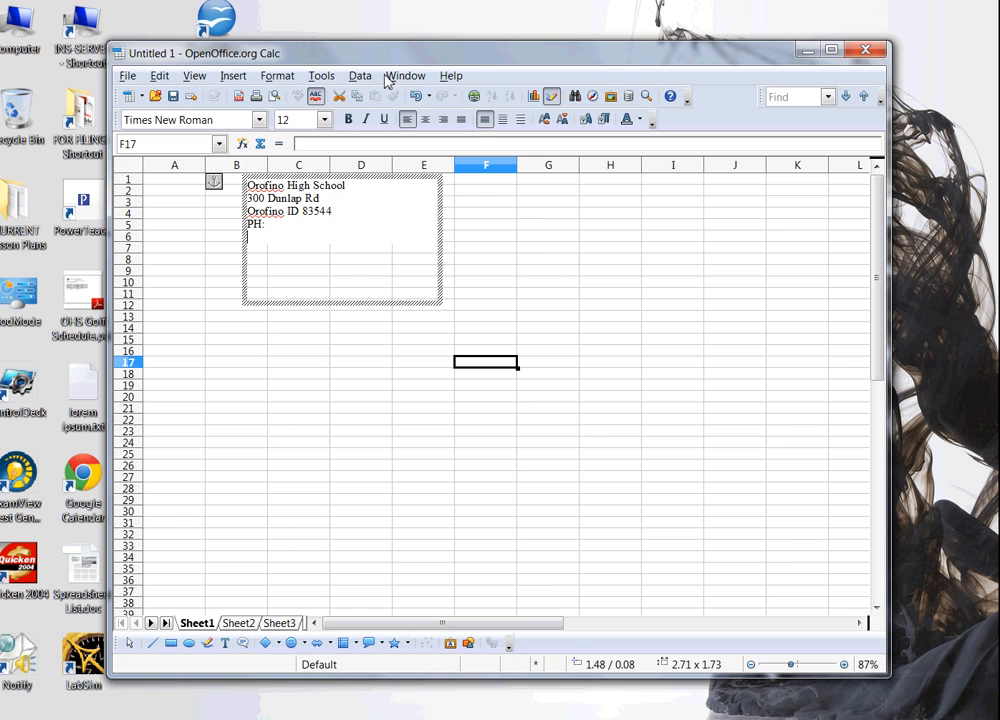
Add an "FX:" label on its own line below the "PH:" line in the text box.
text(D)
key(BackSpace)
text(FX:)
Resize the school's text box to about 2.38 x 1.18 so it fits closely around its five lines.
click(352, 305)
click(315, 226)
drag(343, 301, 342, 256)
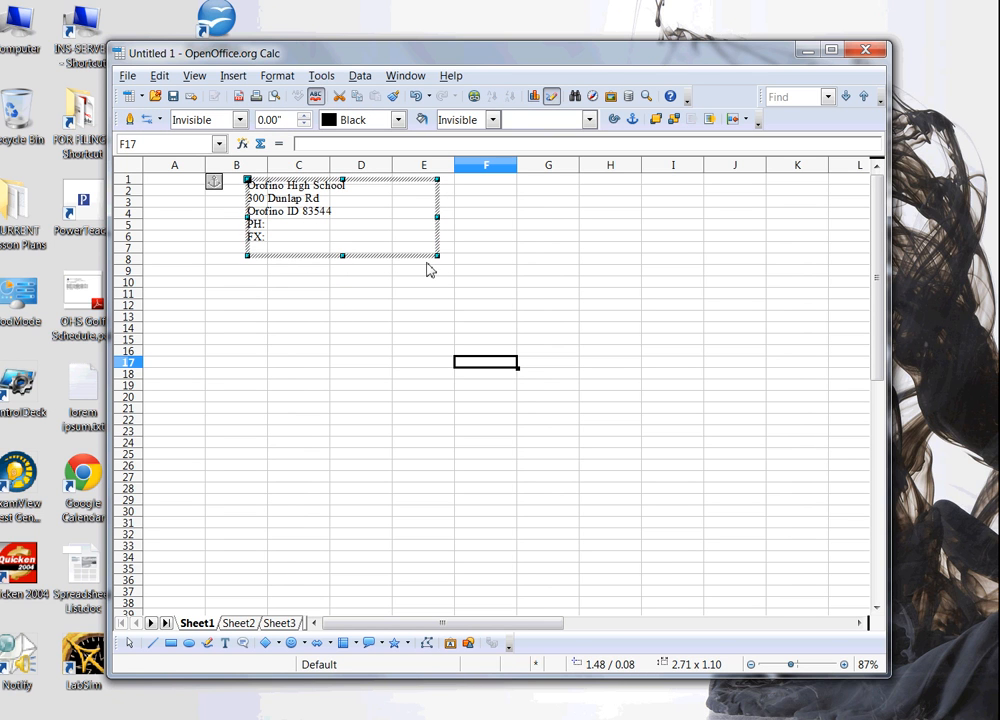
click(527, 240)
click(295, 218)
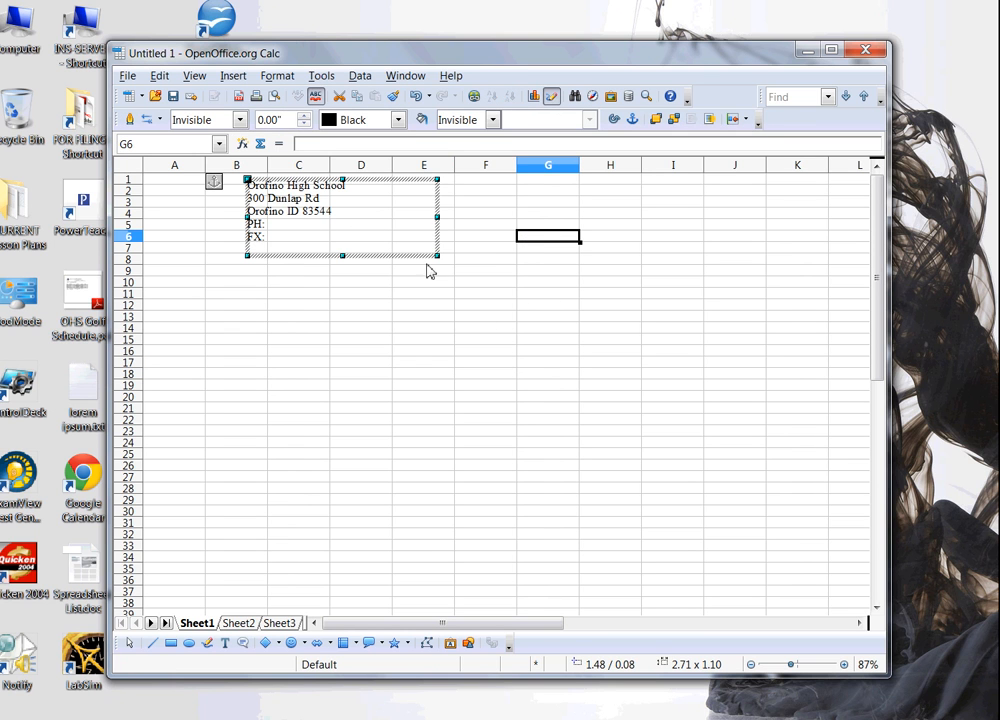
drag(437, 256, 414, 262)
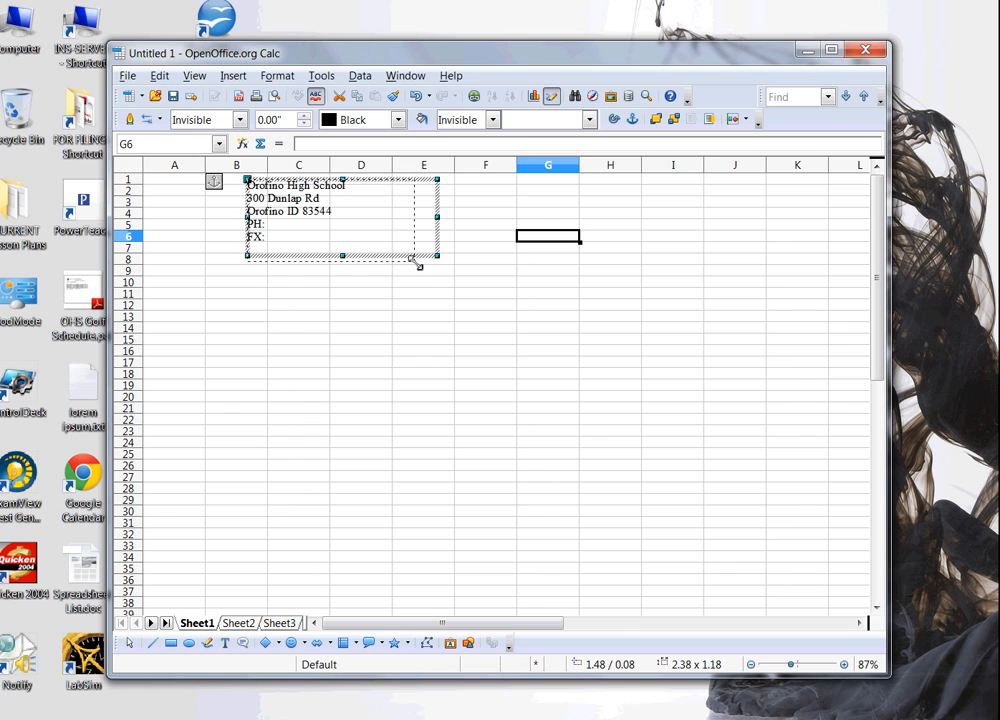
Center all five lines of text horizontally in the text box.
double_click(272, 237)
drag(267, 234, 245, 178)
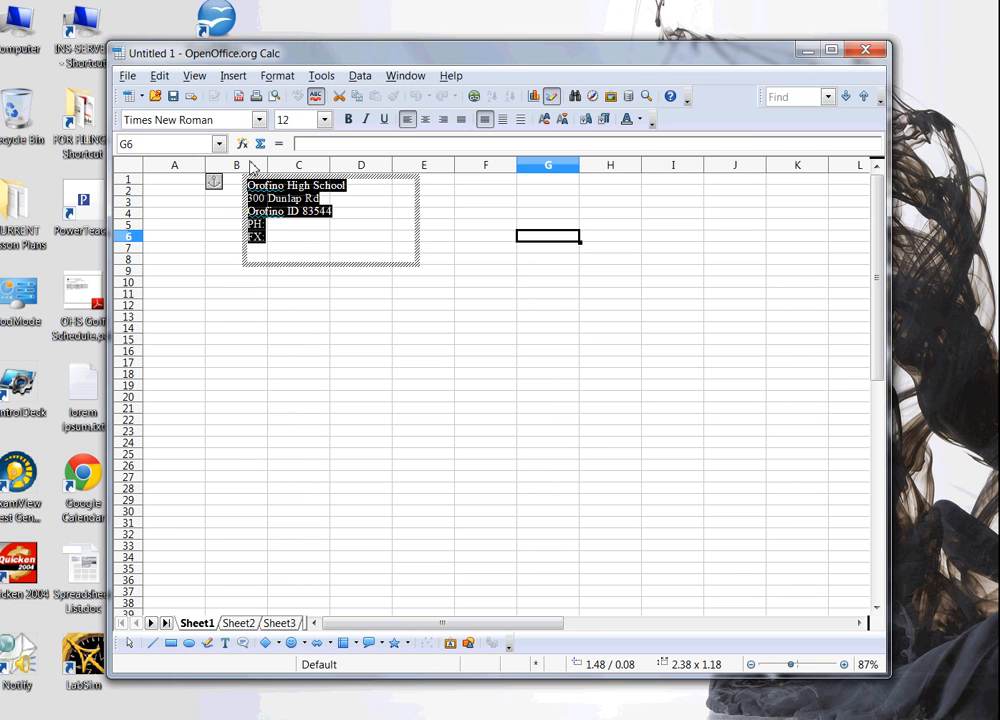
click(425, 119)
Enter the school's phone number after "PH:" and its fax number after "FX:", and finish editing the text box.
click(354, 224)
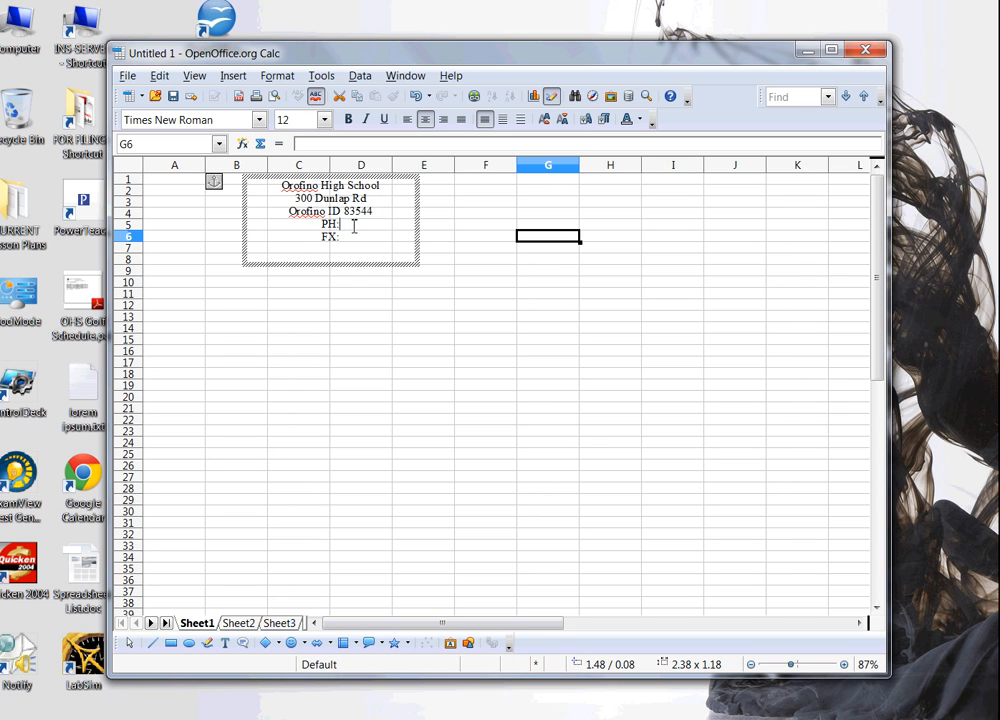
text(555)
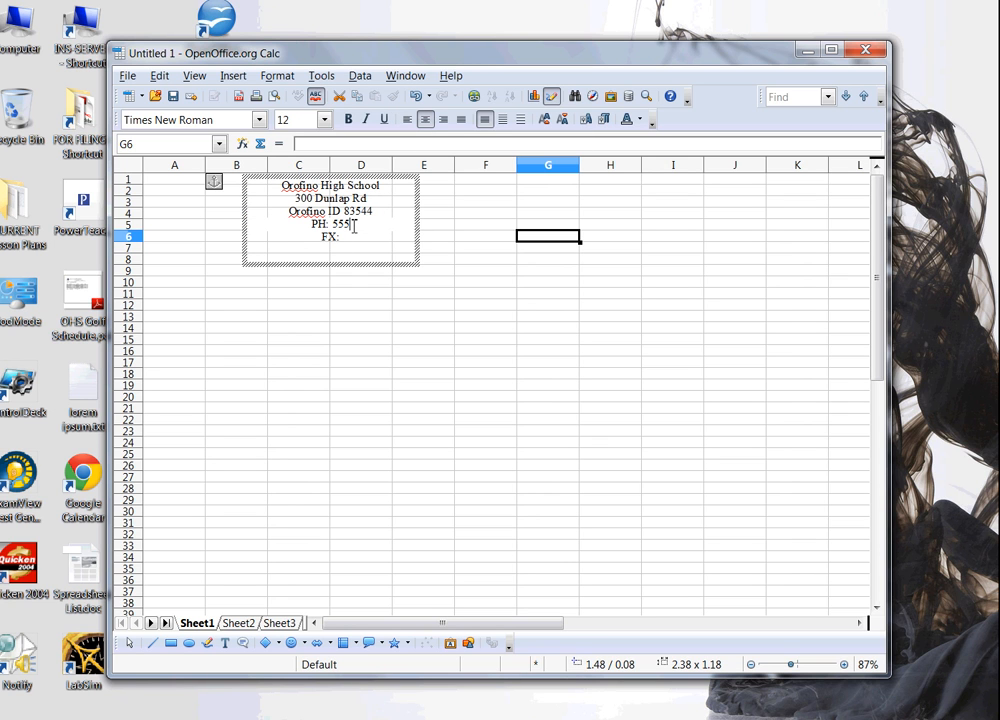
text(555)
key(BackSpace)
key(BackSpace)
key(BackSpace)
text(-555-5555 FX:)
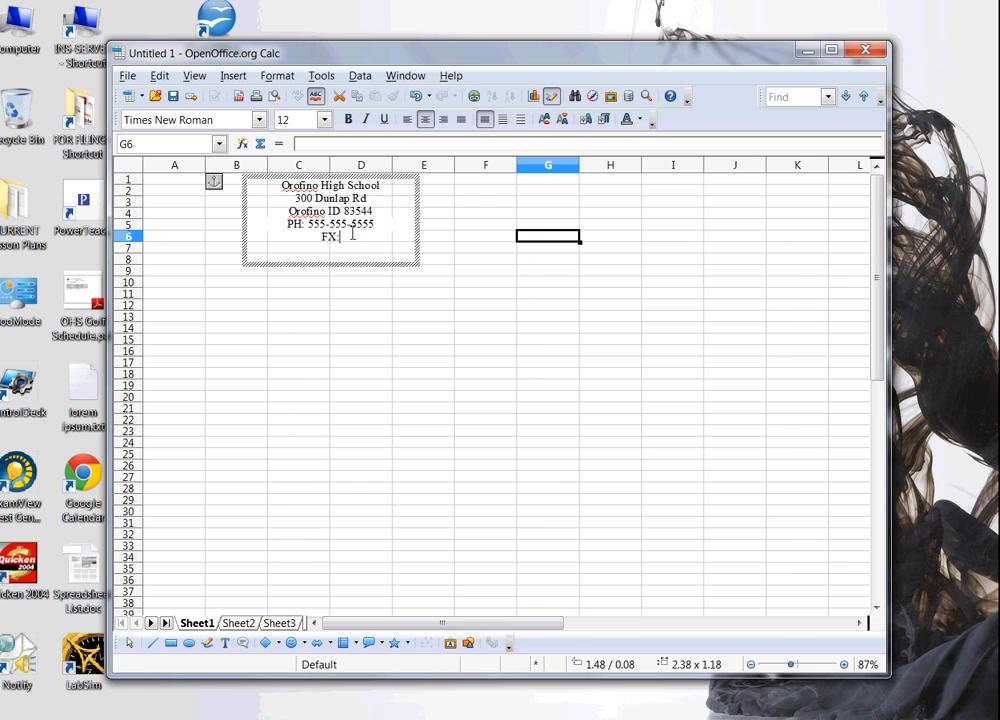
text( 555)
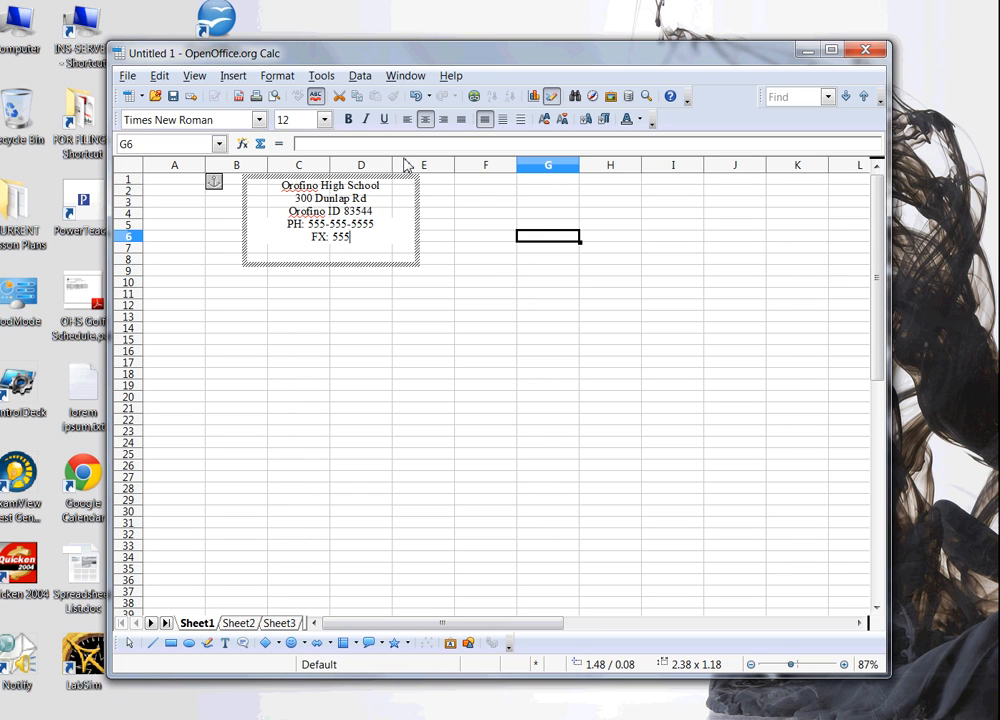
text(-555-5555)
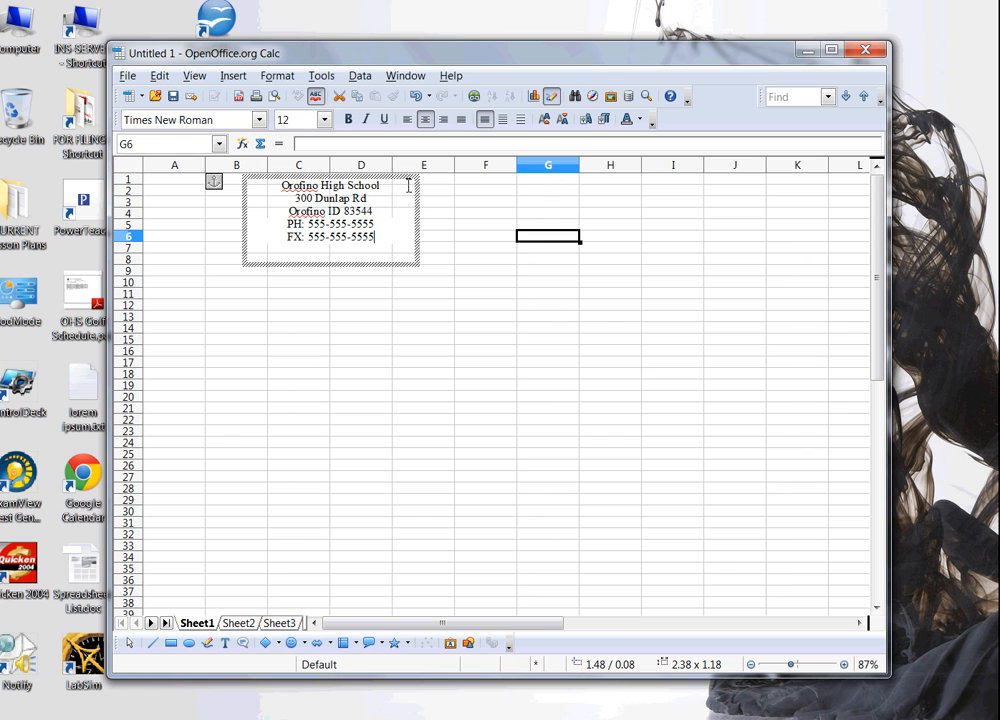
key(Escape)
key(Escape)
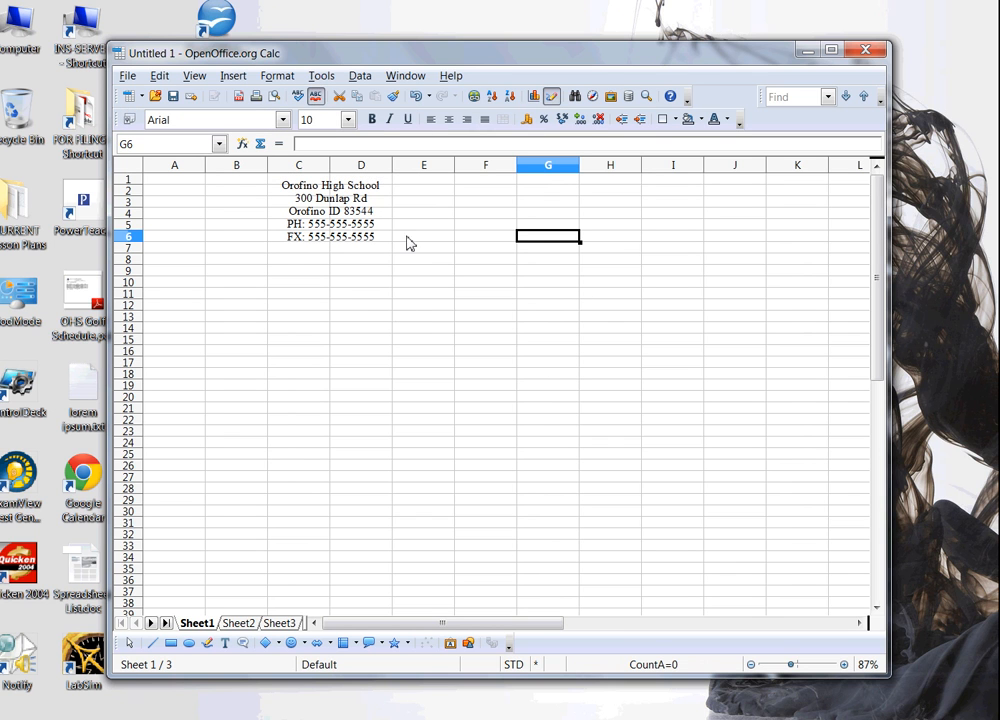
Make the "Orofino High School" line bold and set its font size to 14.
click(374, 190)
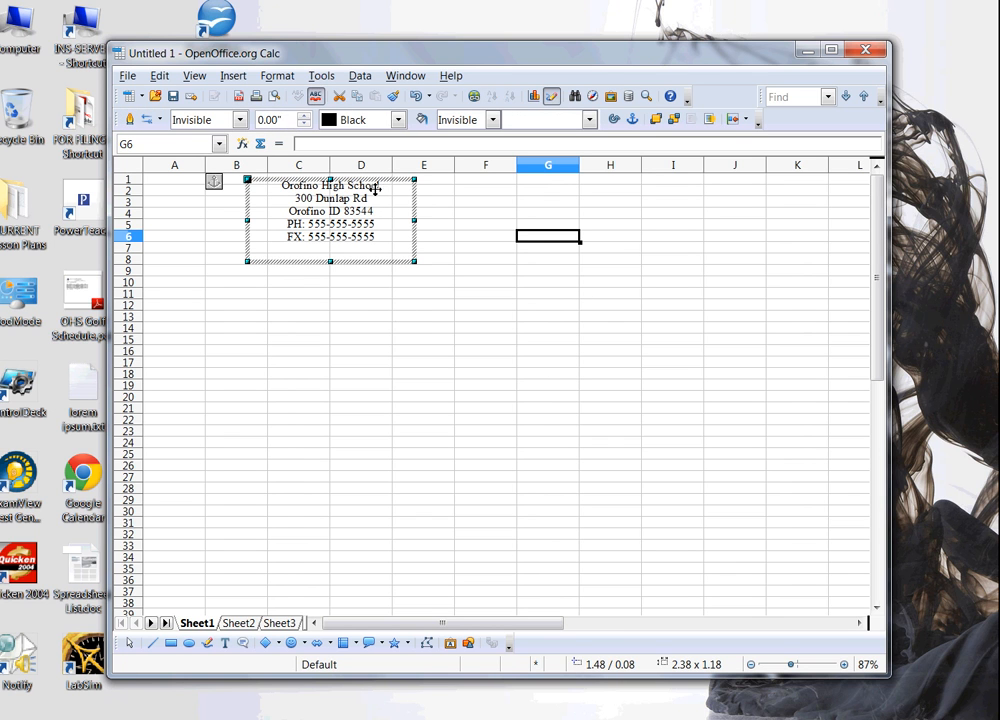
double_click(381, 196)
drag(381, 185, 266, 185)
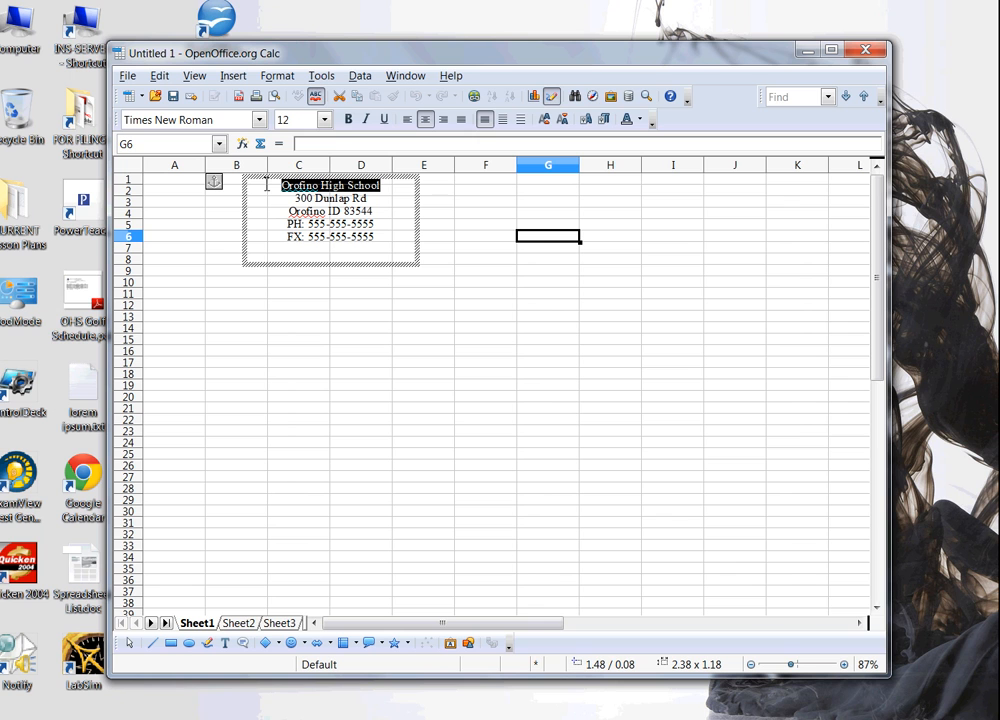
click(349, 120)
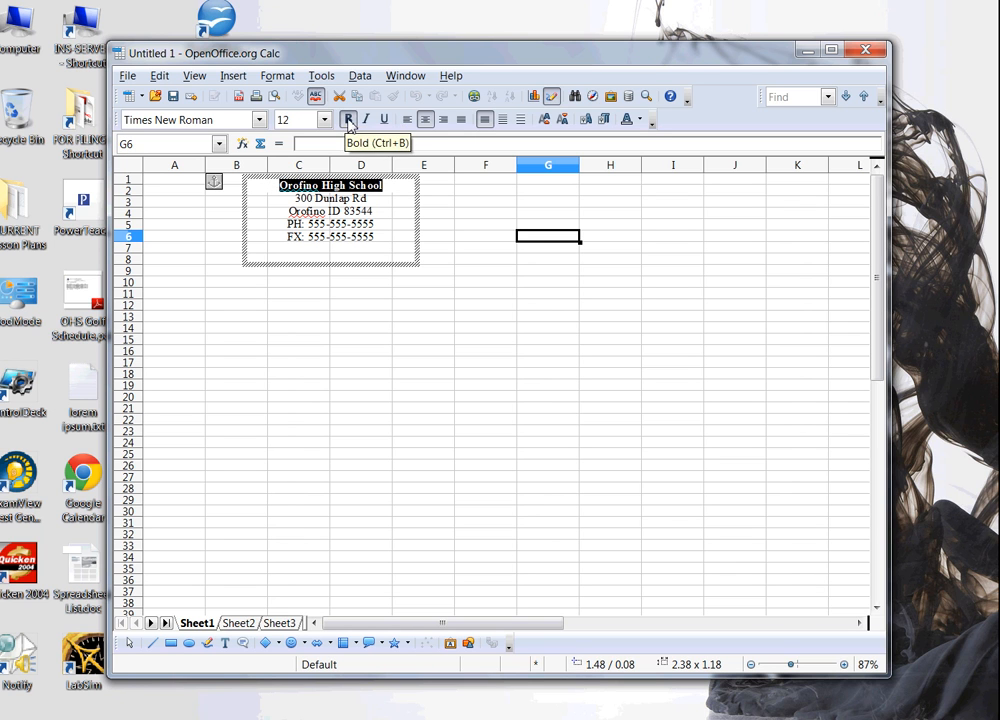
click(323, 120)
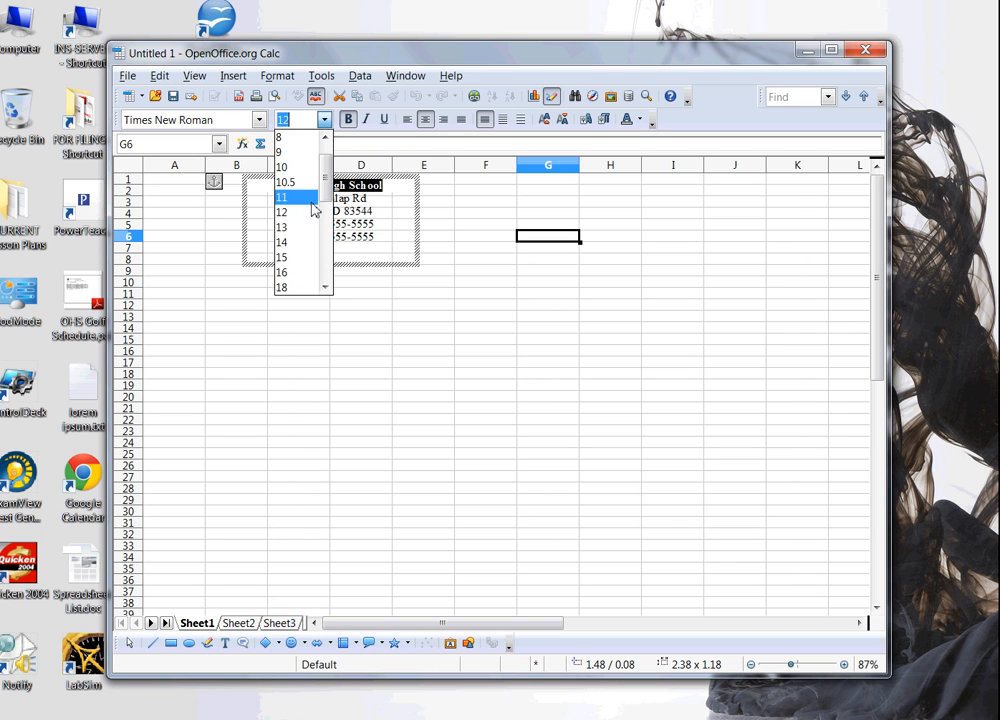
click(306, 242)
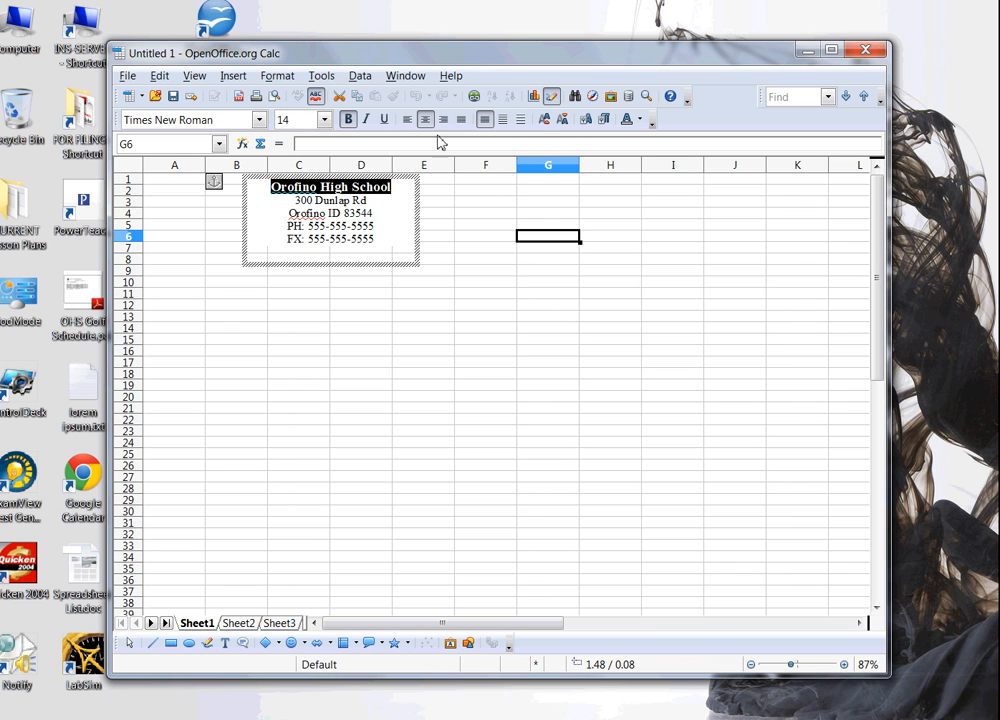
Change the font of all text in the text box to Arial and leave text editing with the box selected.
click(388, 238)
key(ctrl+a)
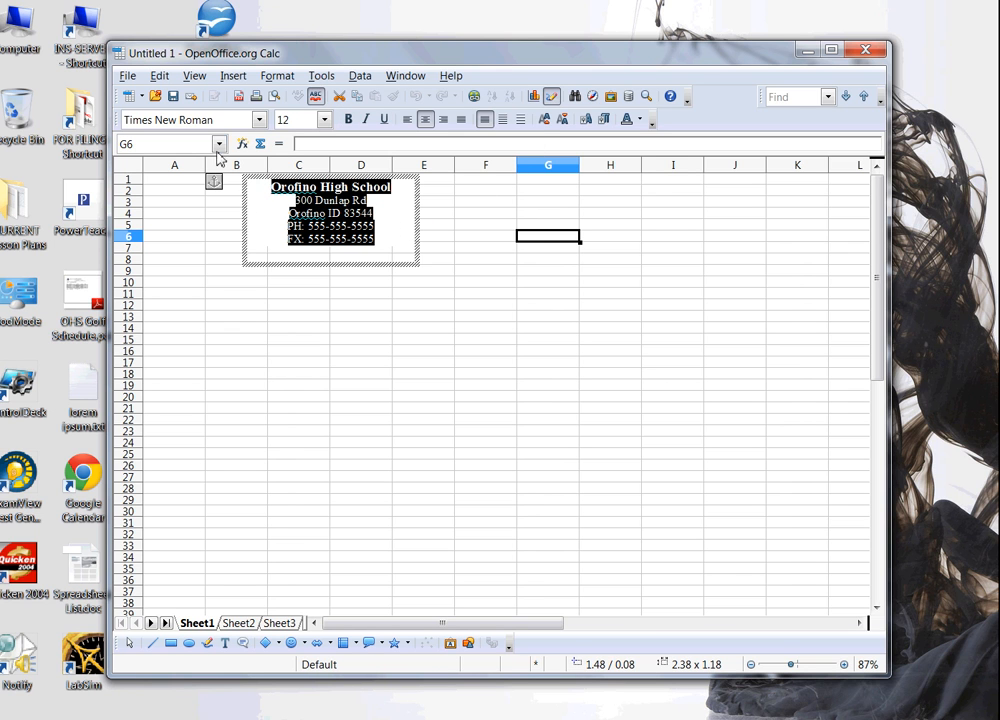
click(259, 119)
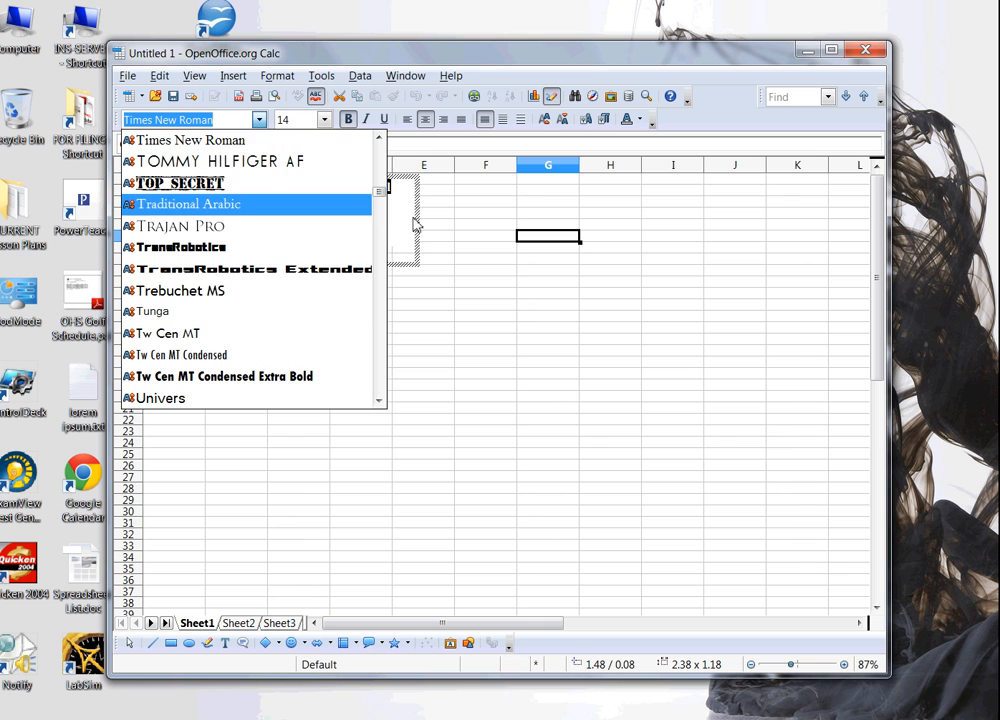
drag(384, 191, 385, 178)
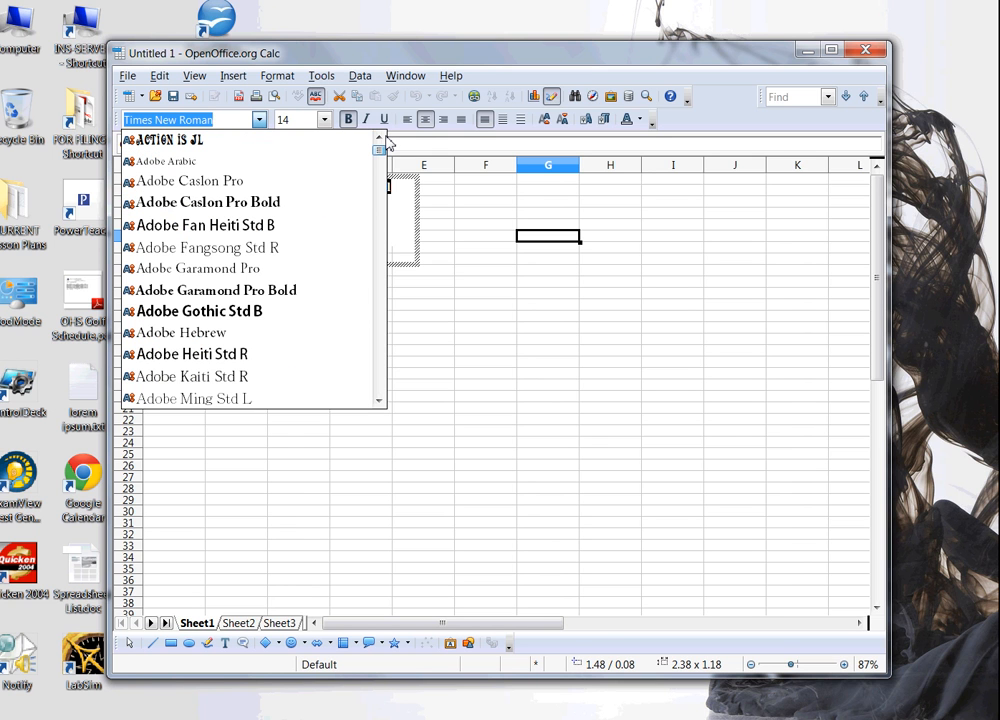
click(380, 402)
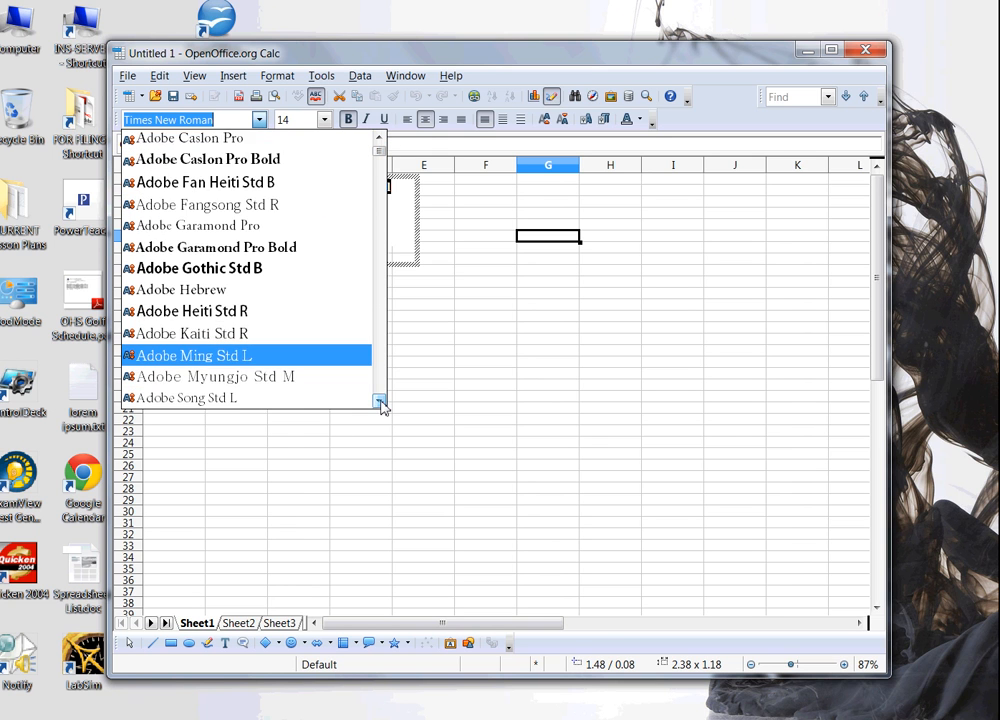
click(380, 402)
click(380, 402)
click(380, 402)
click(380, 402)
click(380, 402)
click(380, 402)
click(380, 402)
click(380, 402)
click(380, 402)
click(380, 402)
click(380, 402)
click(380, 402)
click(380, 402)
click(380, 402)
click(252, 362)
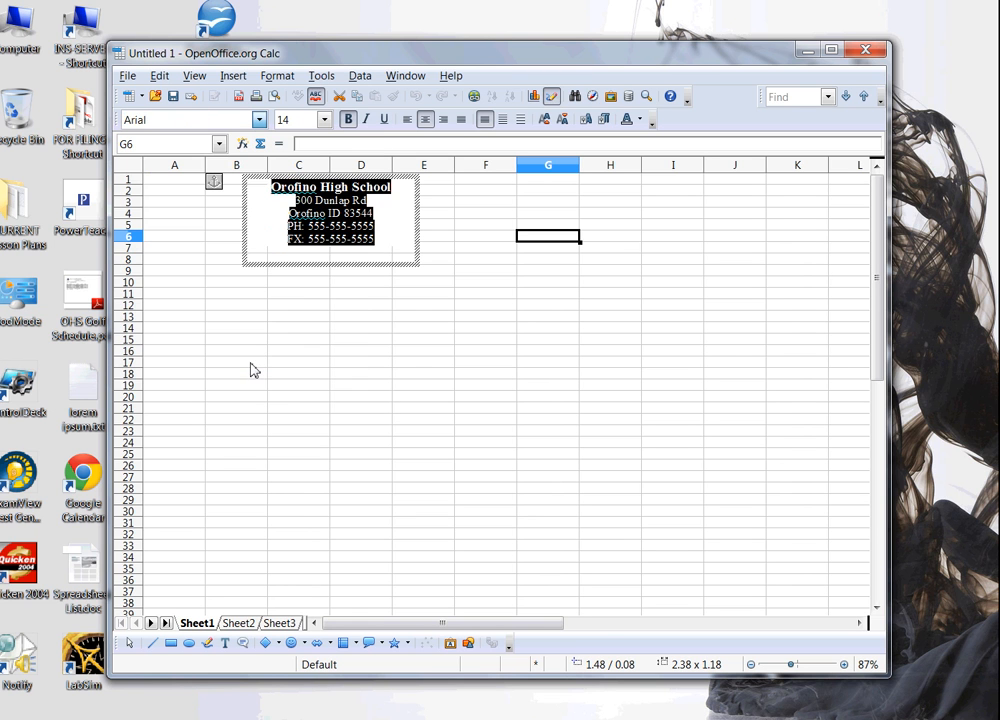
click(402, 231)
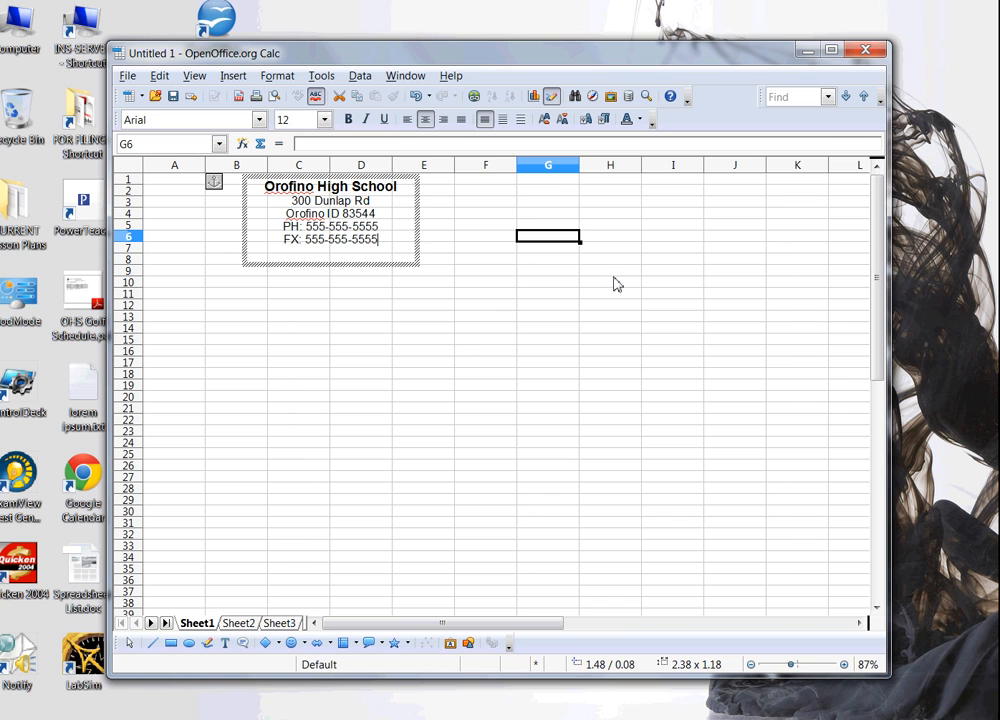
click(418, 253)
click(413, 239)
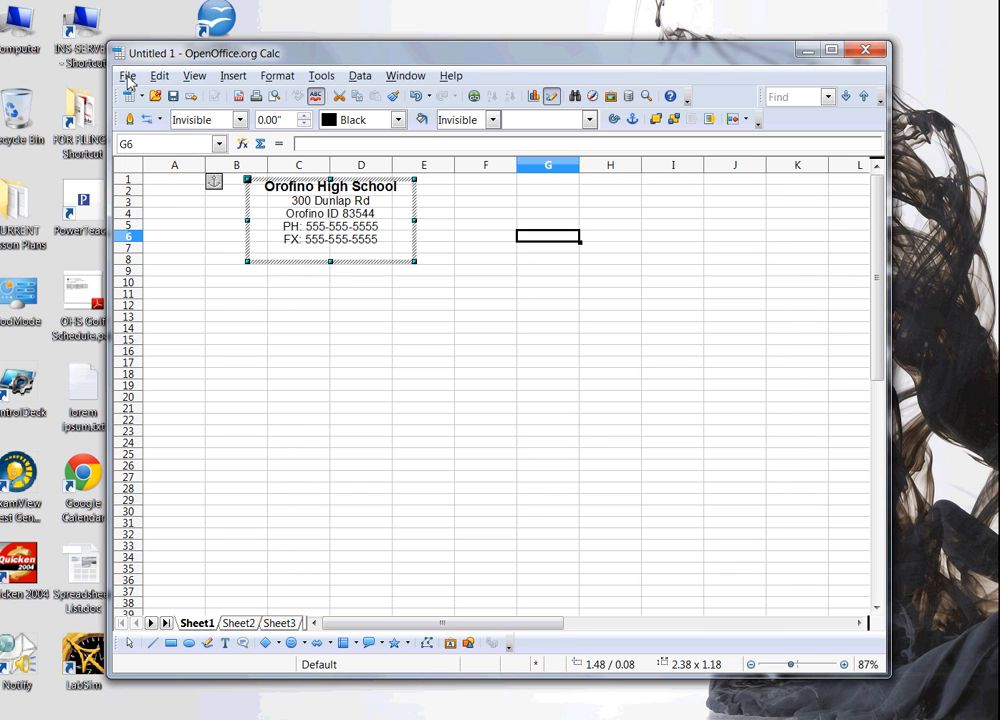
Check the sheet in Page Preview, return to the spreadsheet and move the school's text box slightly to the right.
click(128, 77)
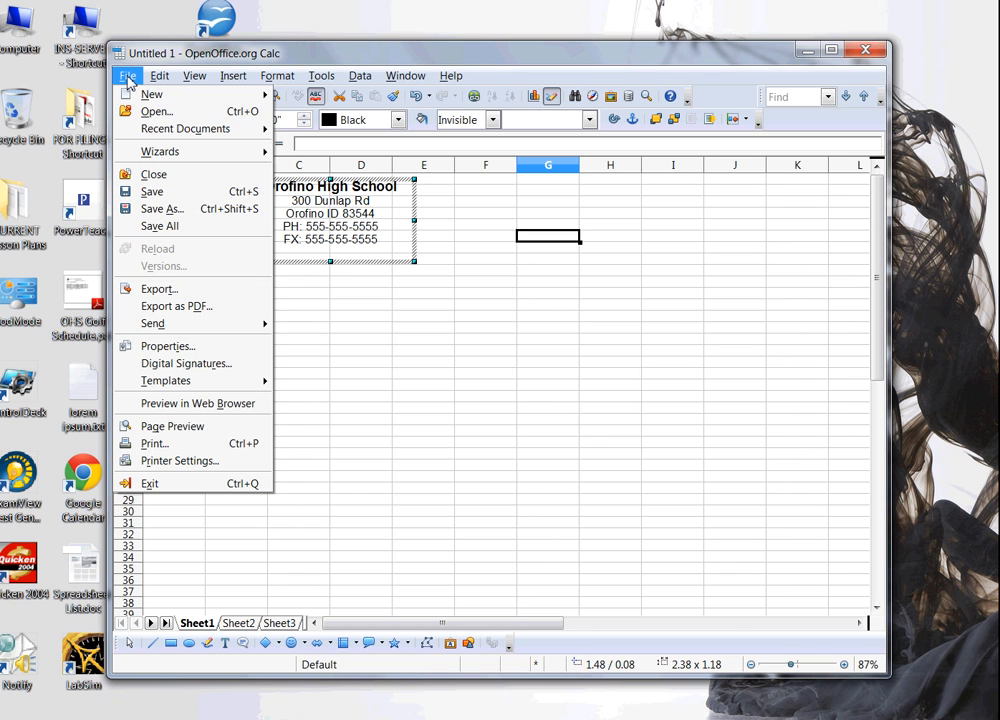
click(175, 427)
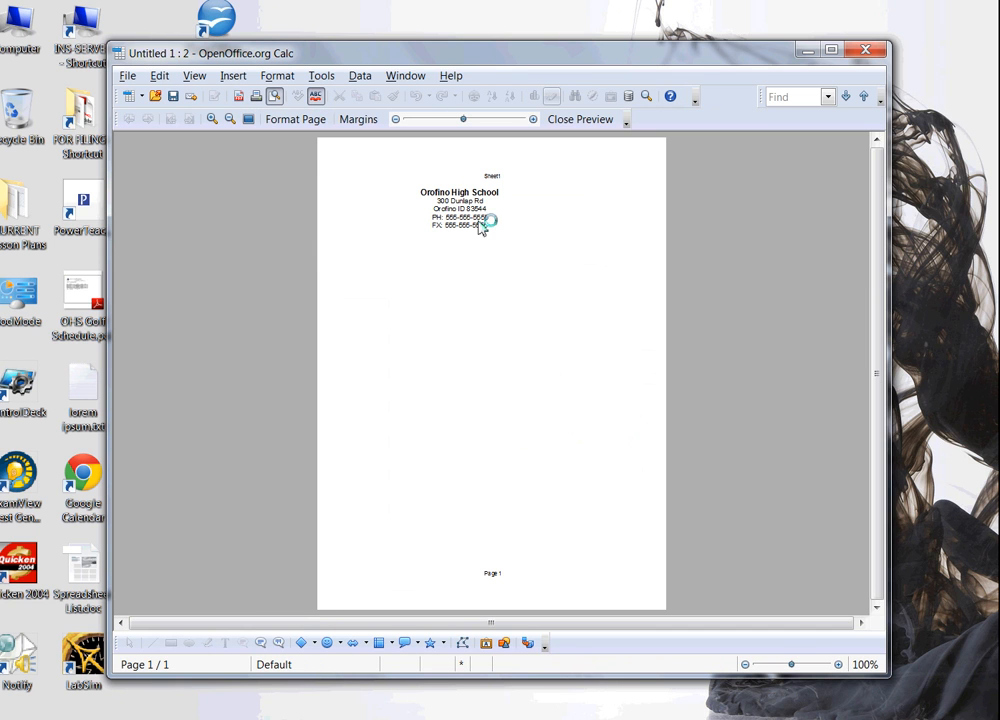
click(590, 121)
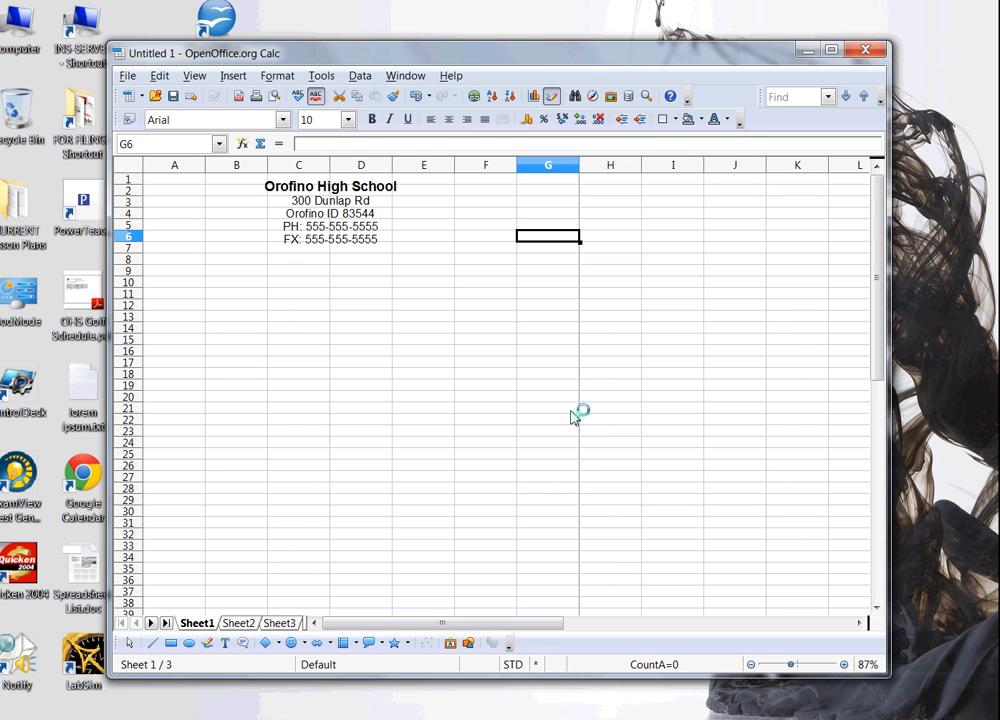
drag(355, 225, 383, 220)
click(427, 318)
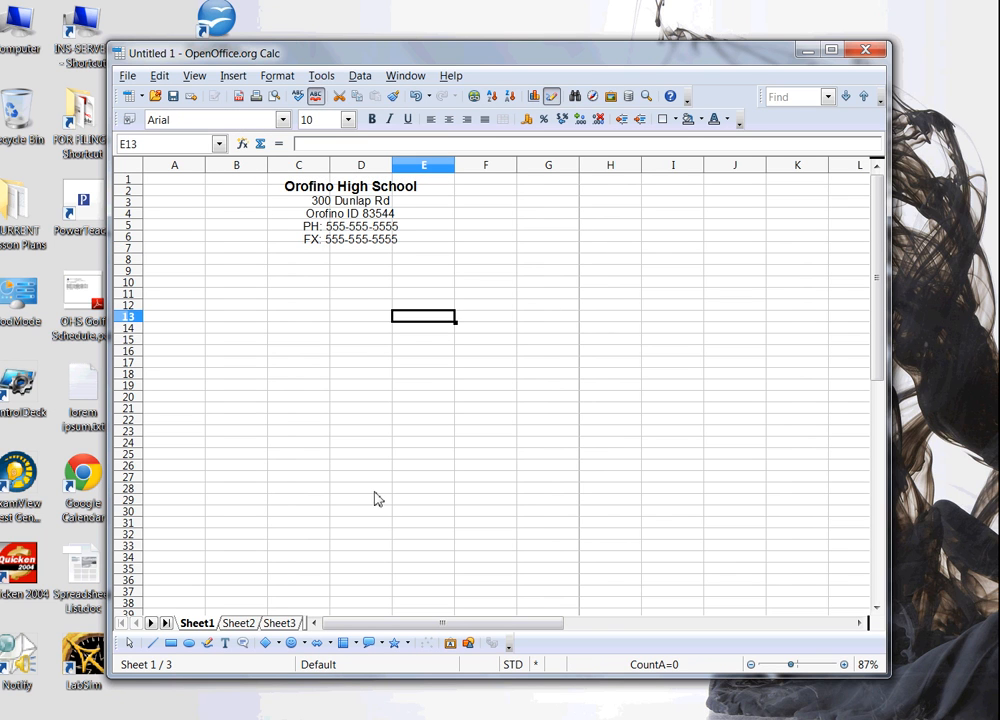
Draw a rectangle about 2.93 x 0.97 from cell A10 to D15 and enter "INVOICE NO:" followed by the invoice number in it.
click(171, 643)
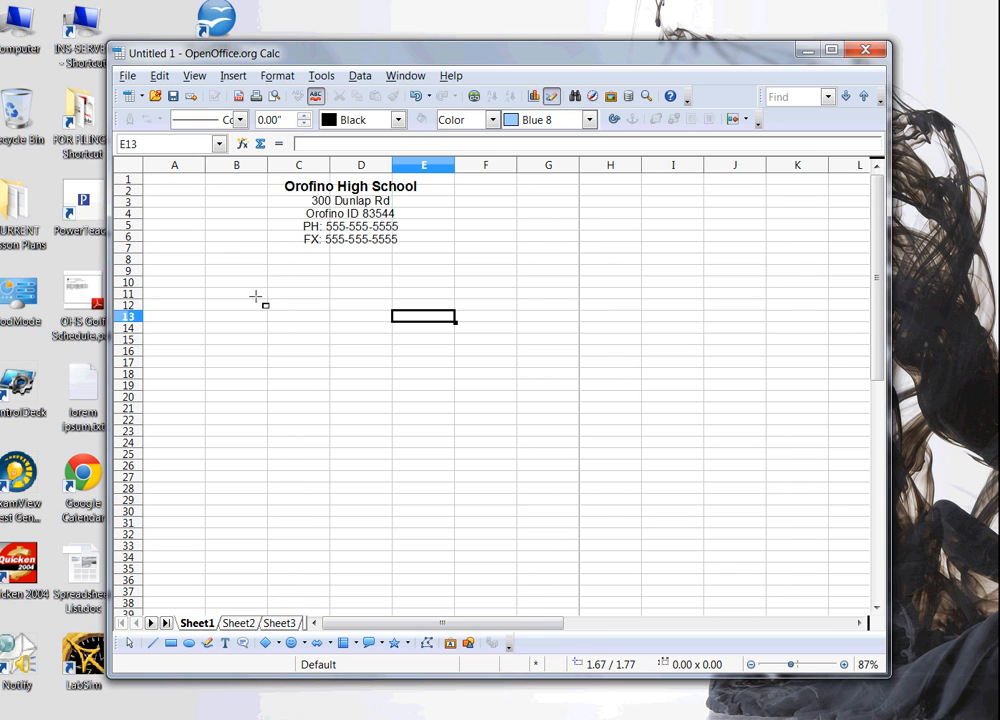
drag(181, 281, 390, 349)
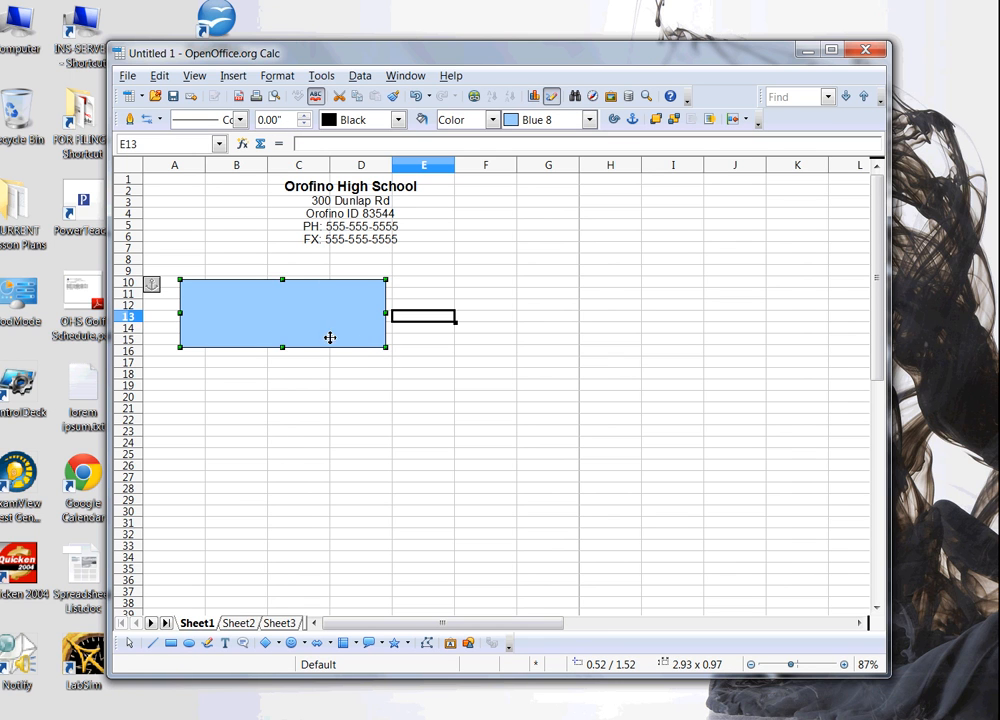
double_click(244, 312)
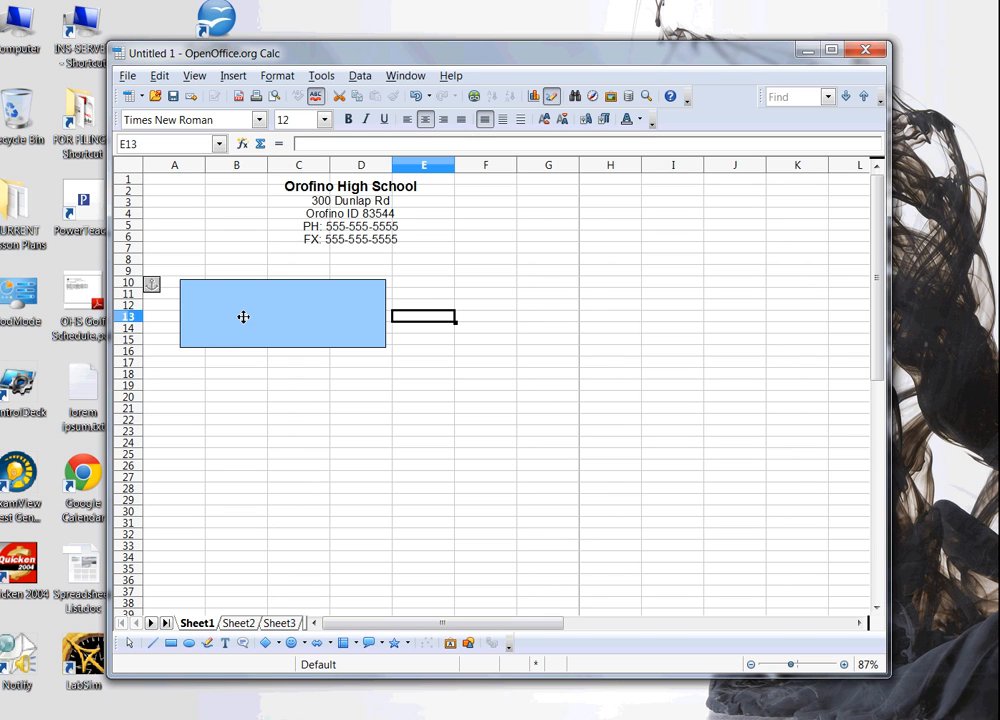
text(INVOICE NO:)
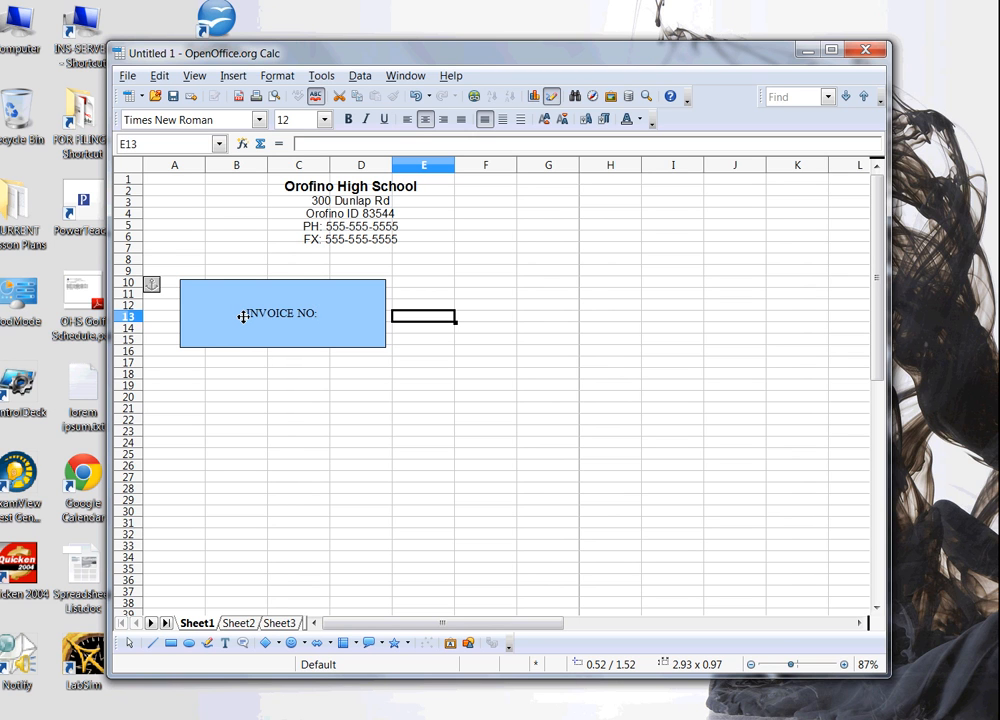
text( 667)
text(re)
key(BackSpace)
key(BackSpace)
text(998)
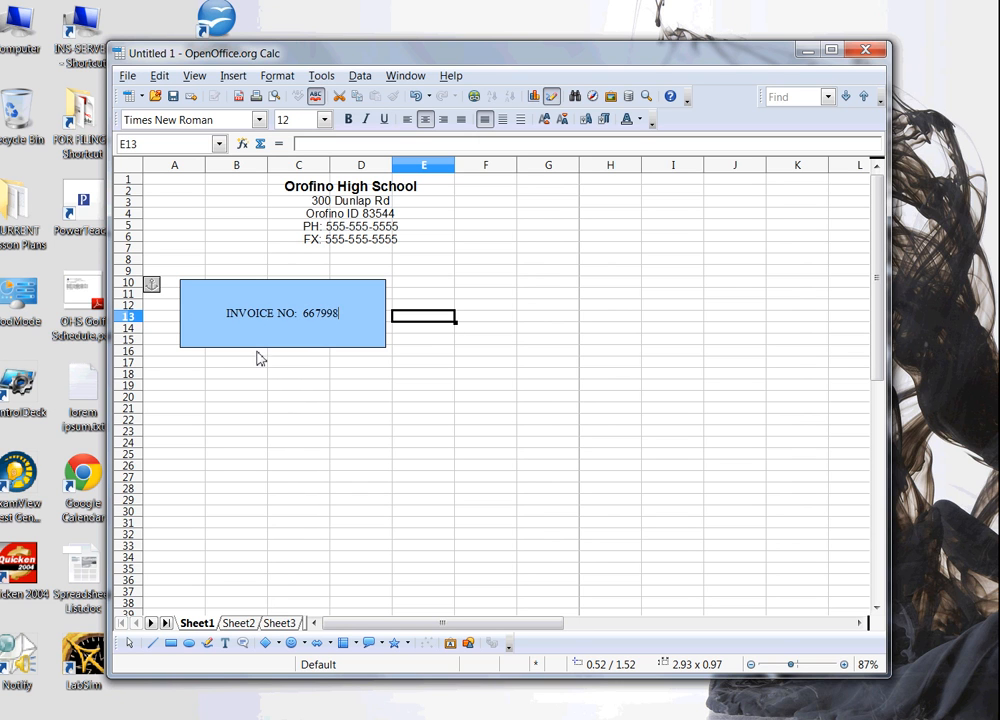
Set the invoice rectangle's fill to Invisible and its line width to 0.02".
click(355, 281)
click(339, 347)
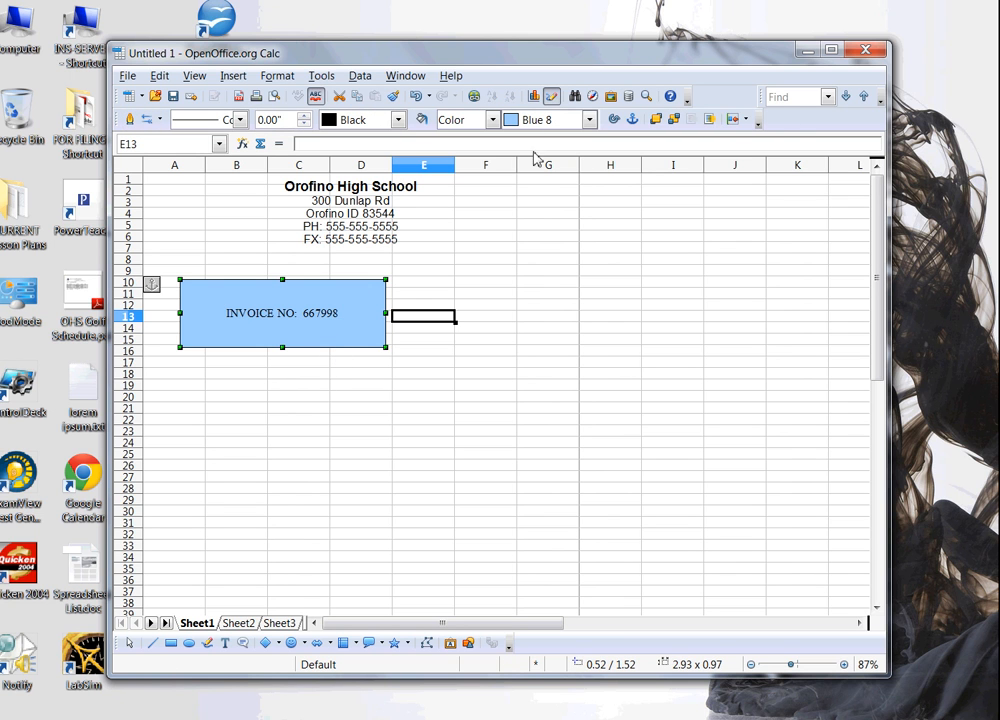
click(493, 120)
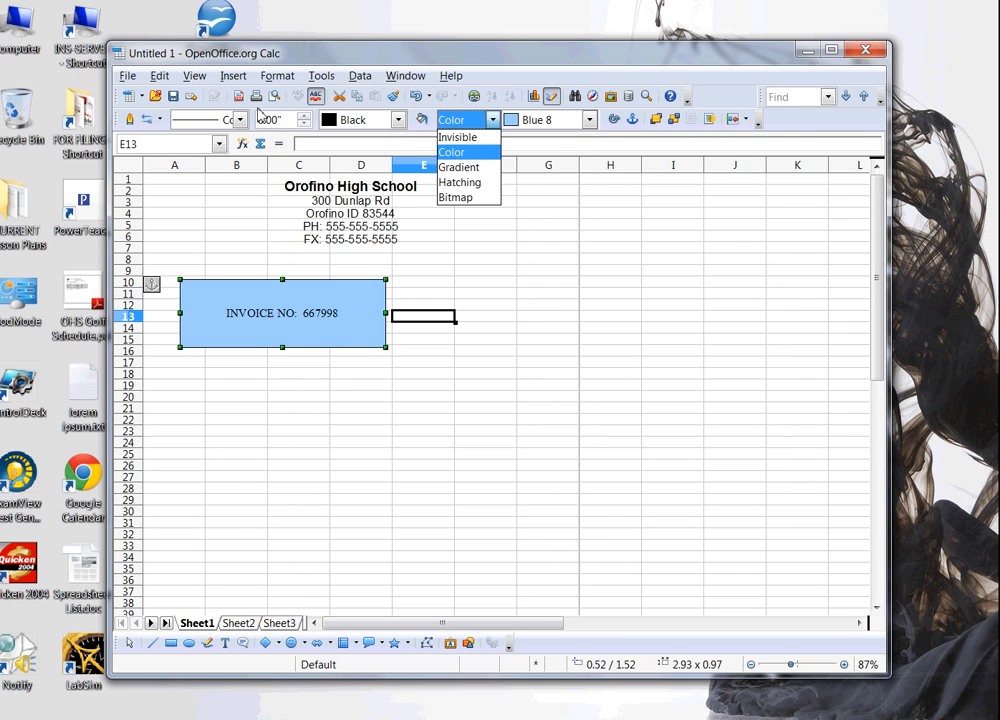
click(470, 137)
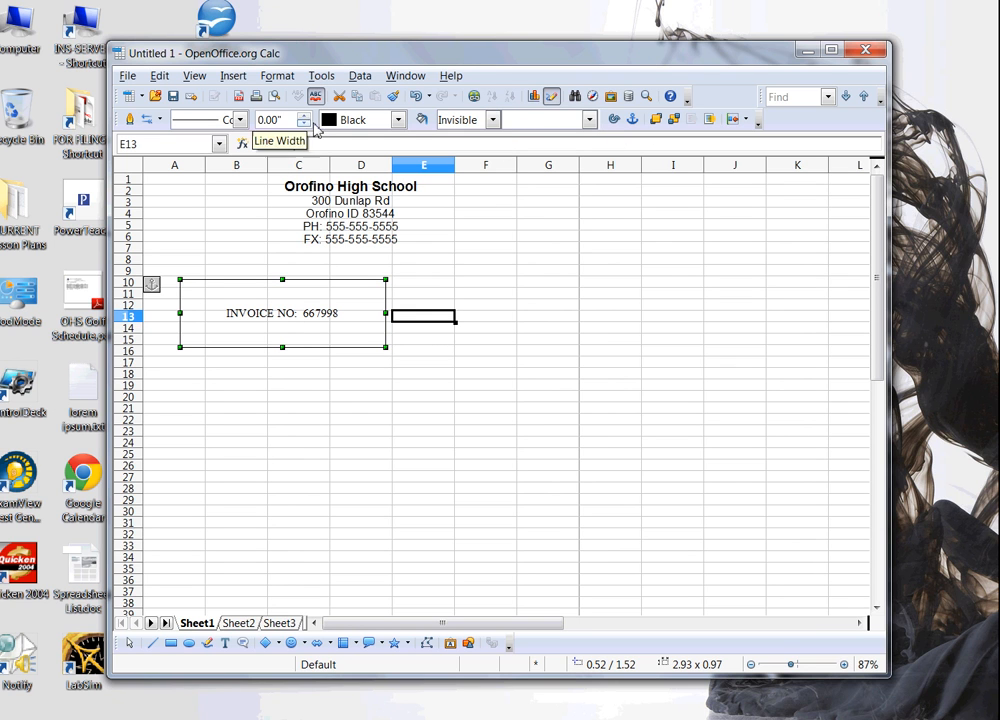
click(304, 117)
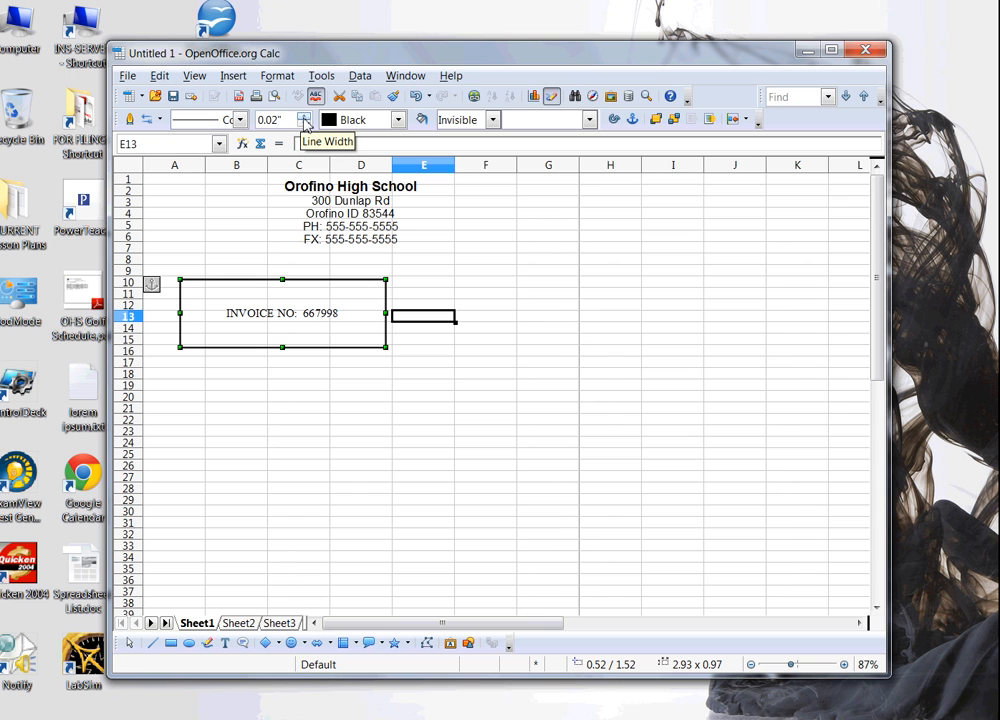
Shrink the invoice number rectangle to about 1.95 x 0.35 and place it beside the school's text box, across columns E to G around rows 4 and 5.
drag(283, 279, 281, 324)
drag(384, 345, 546, 226)
click(491, 400)
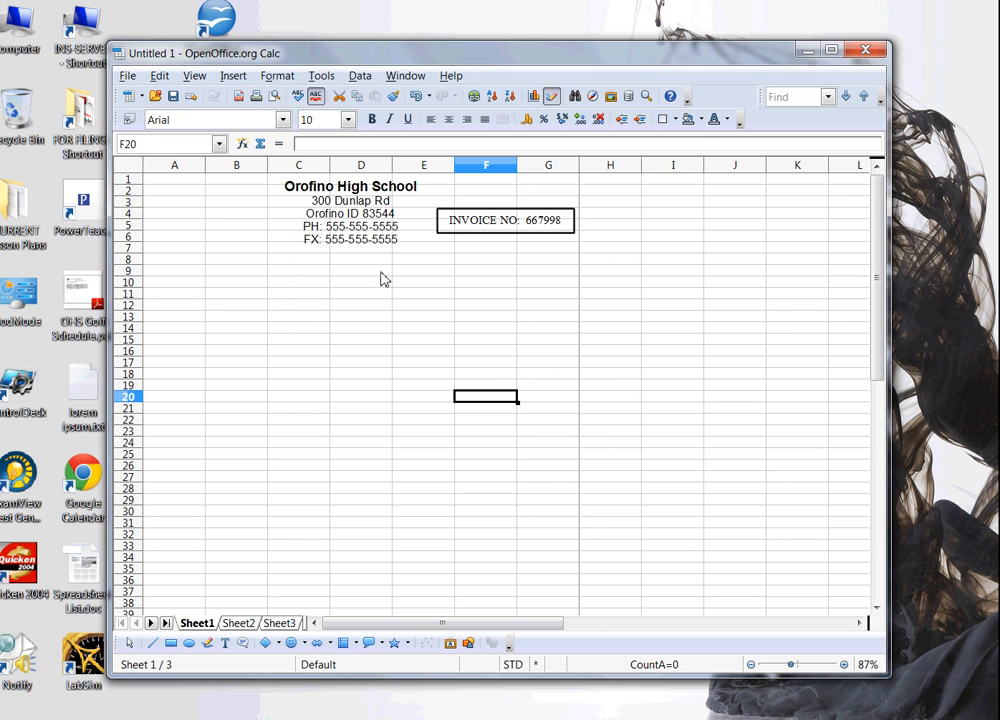
click(363, 237)
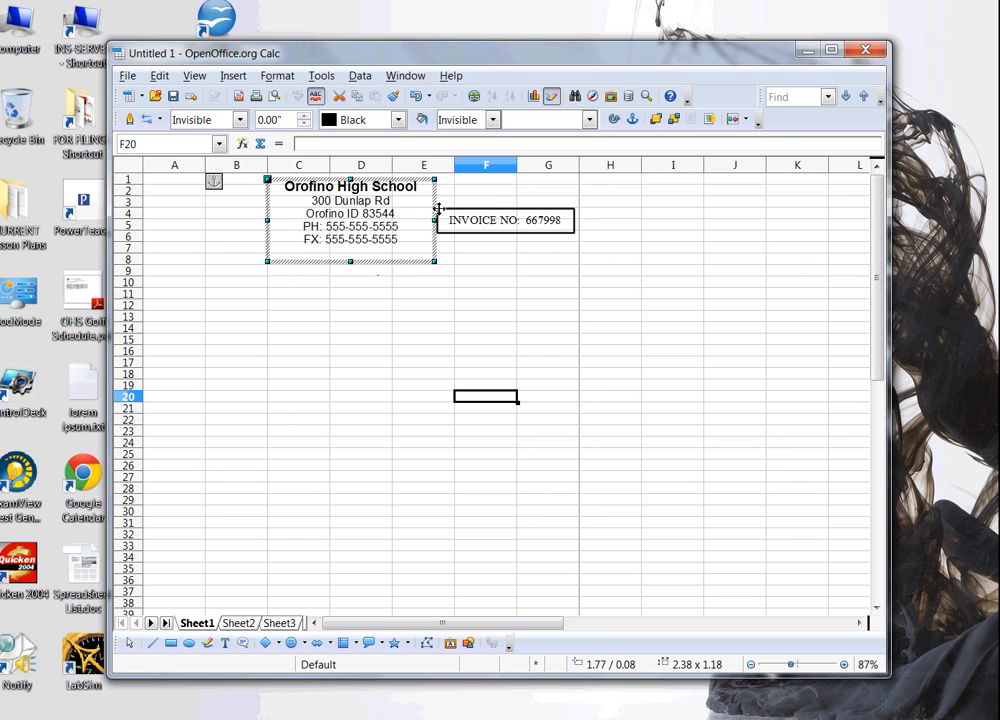
click(497, 230)
click(565, 213)
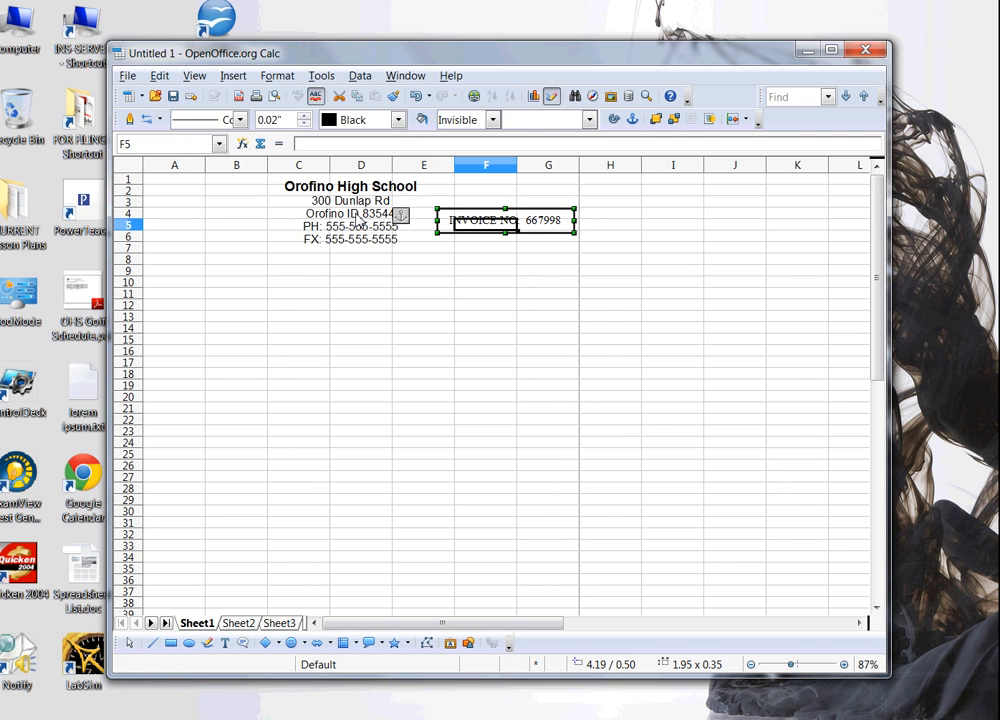
click(285, 185)
click(490, 364)
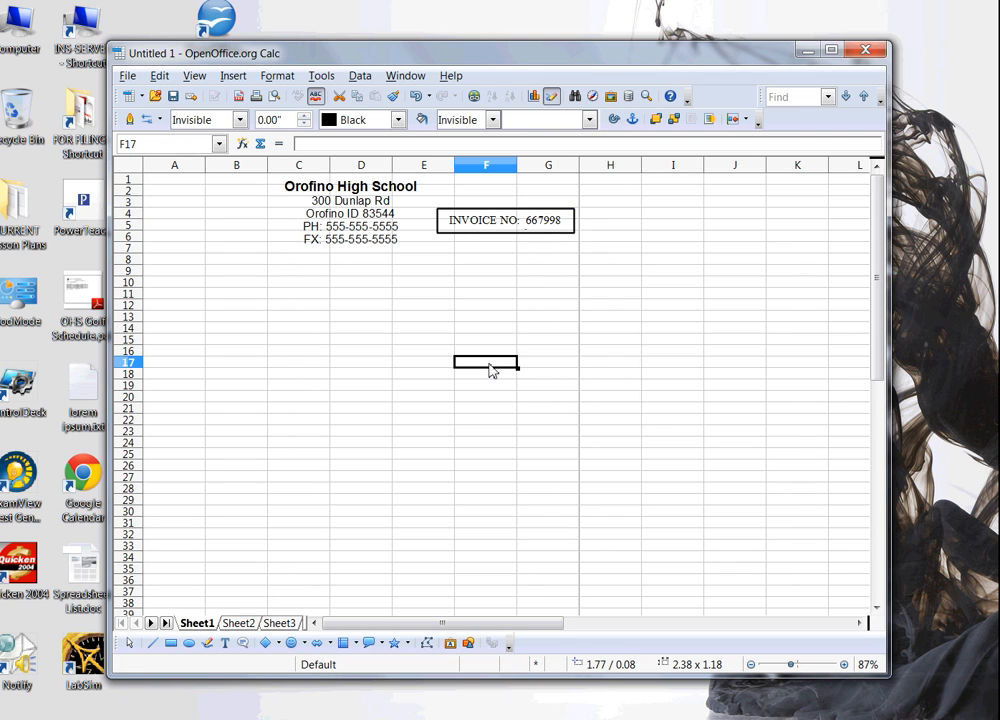
click(375, 353)
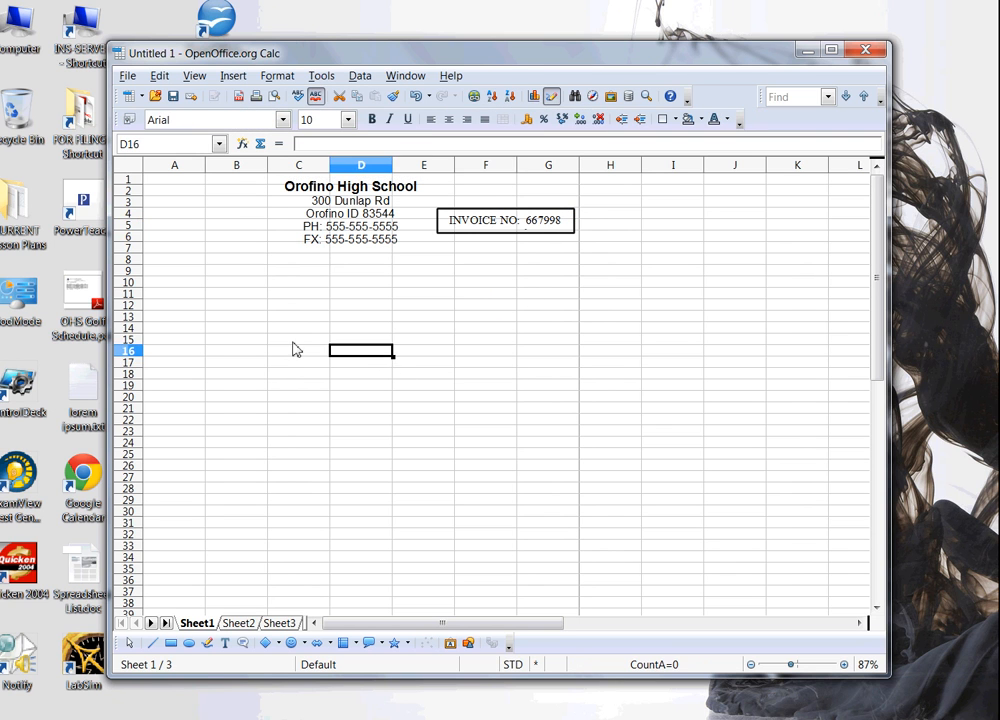
click(245, 317)
click(285, 285)
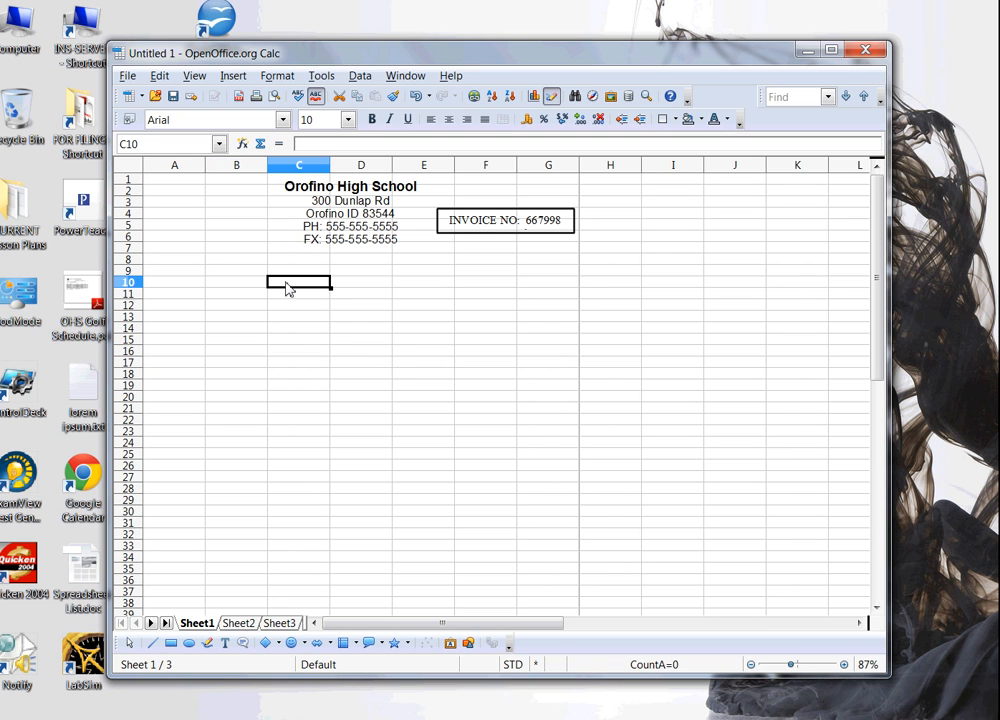